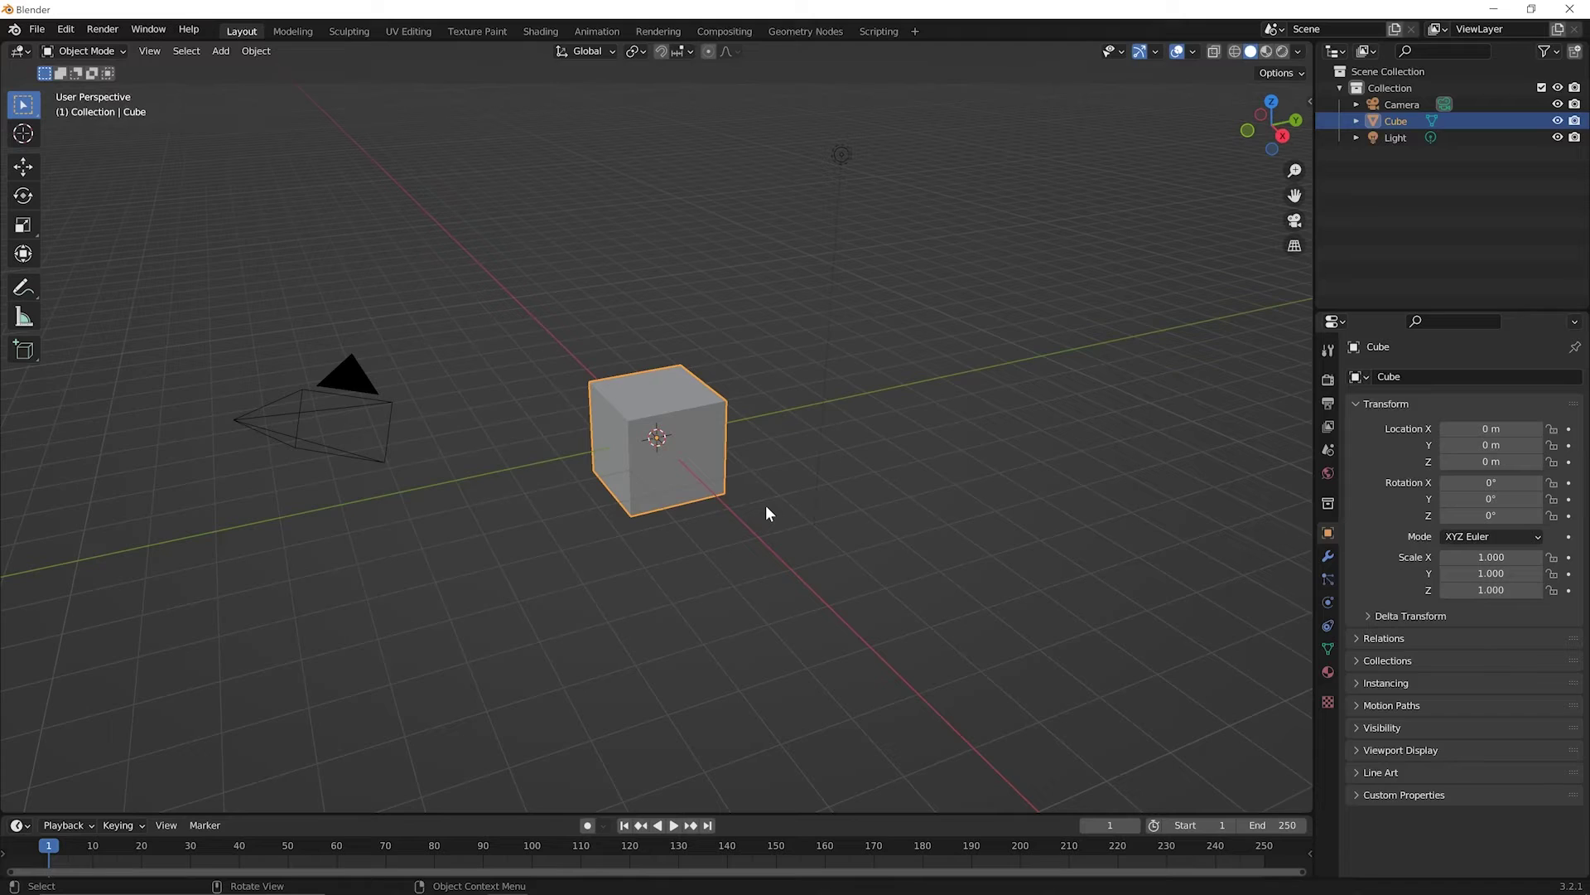
- Deselect the default cube and briefly look through the File menu
left_click(763, 504)
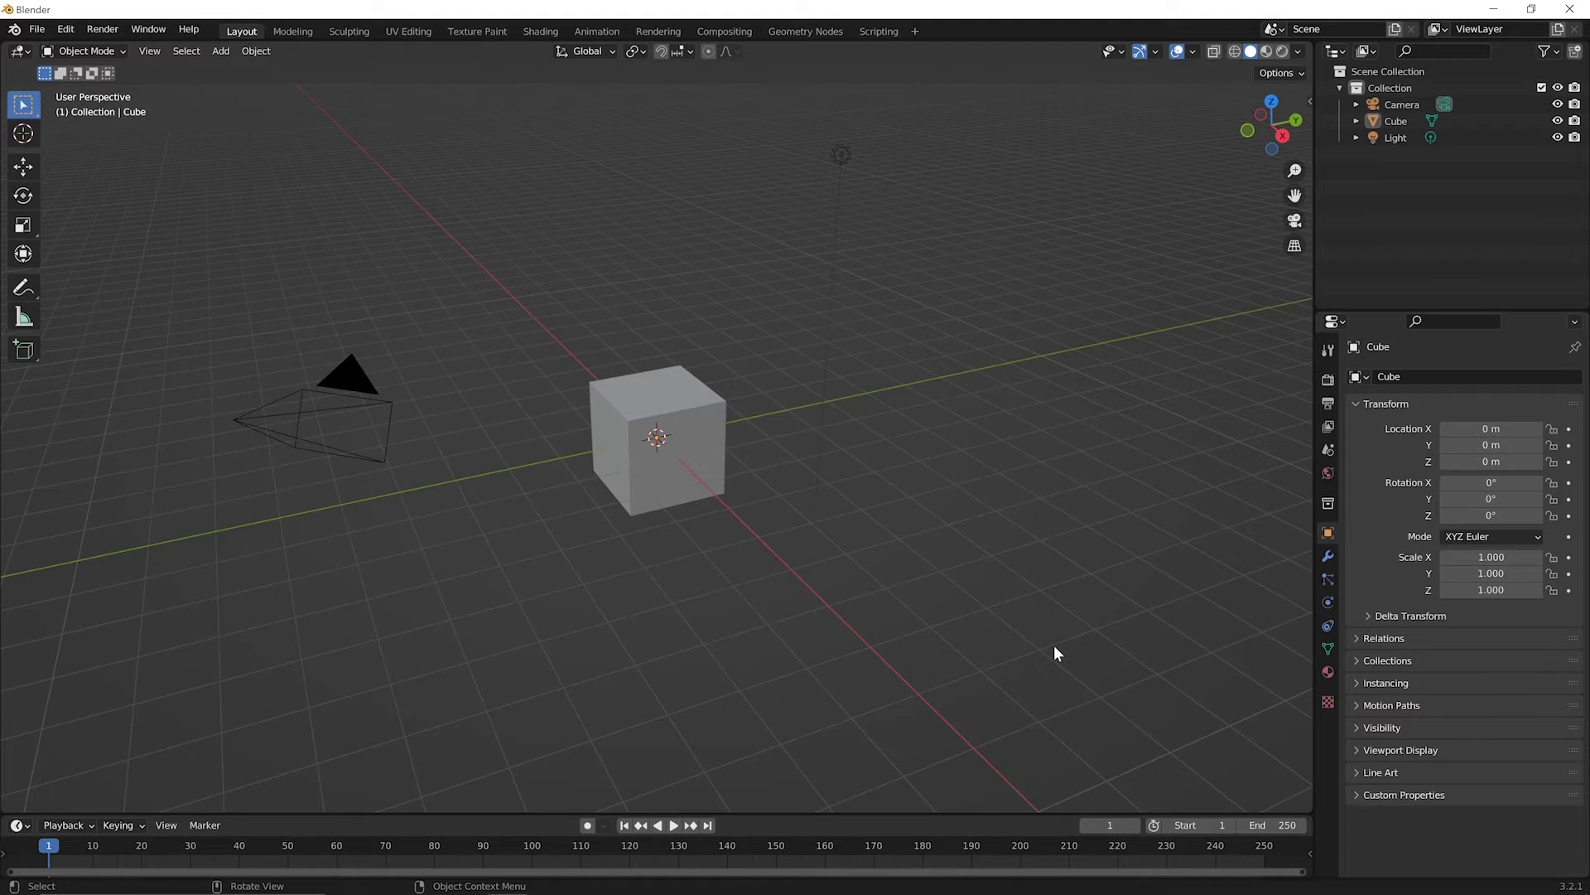
left_click(37, 29)
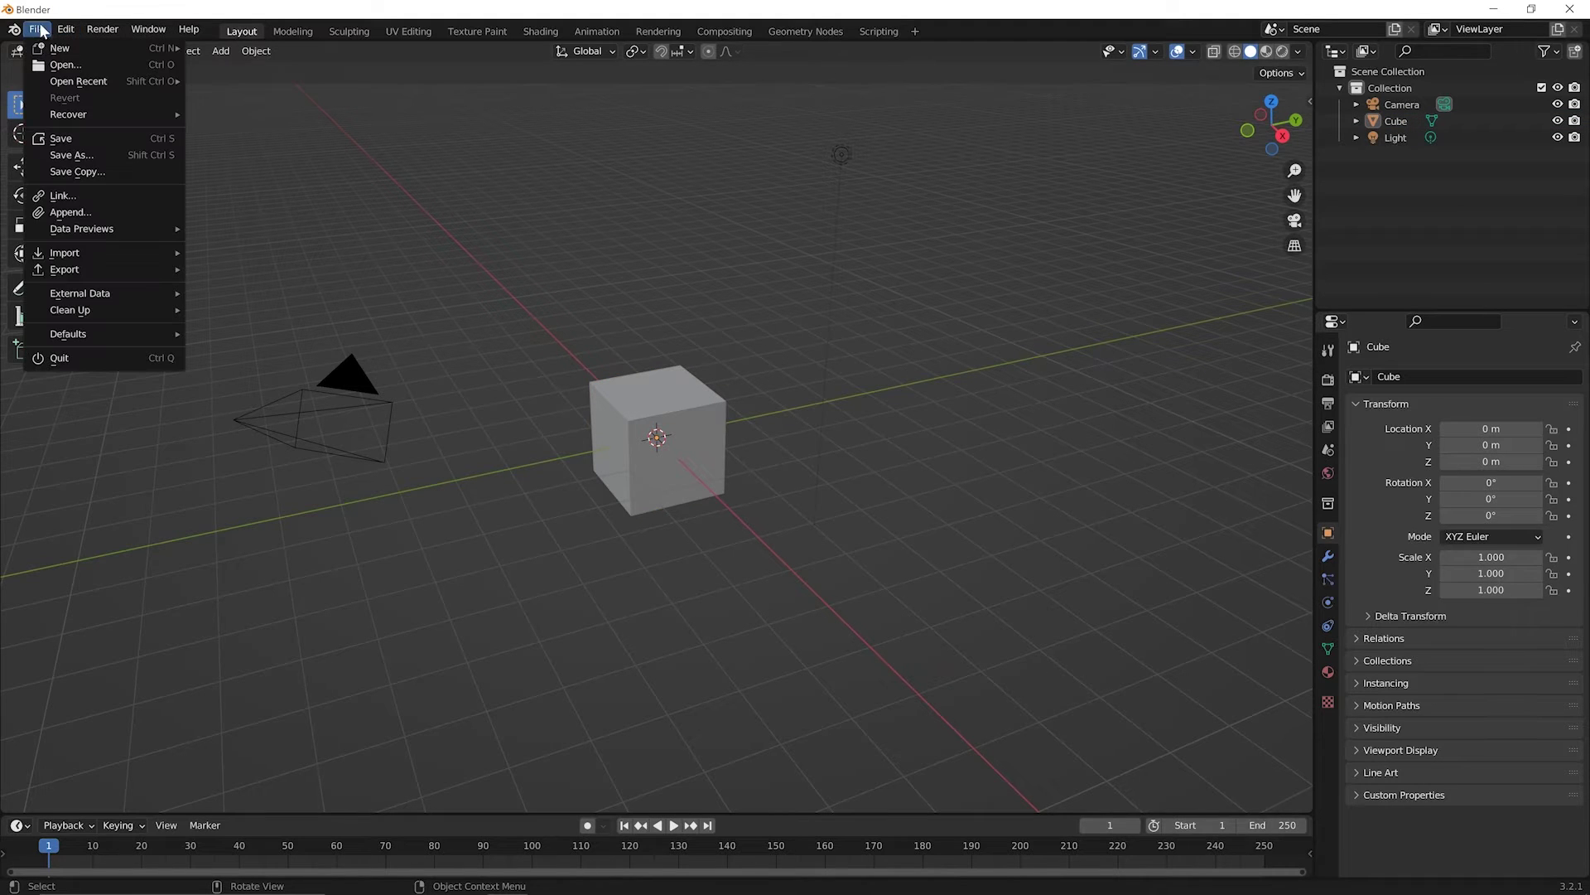
mouse_move(58, 46)
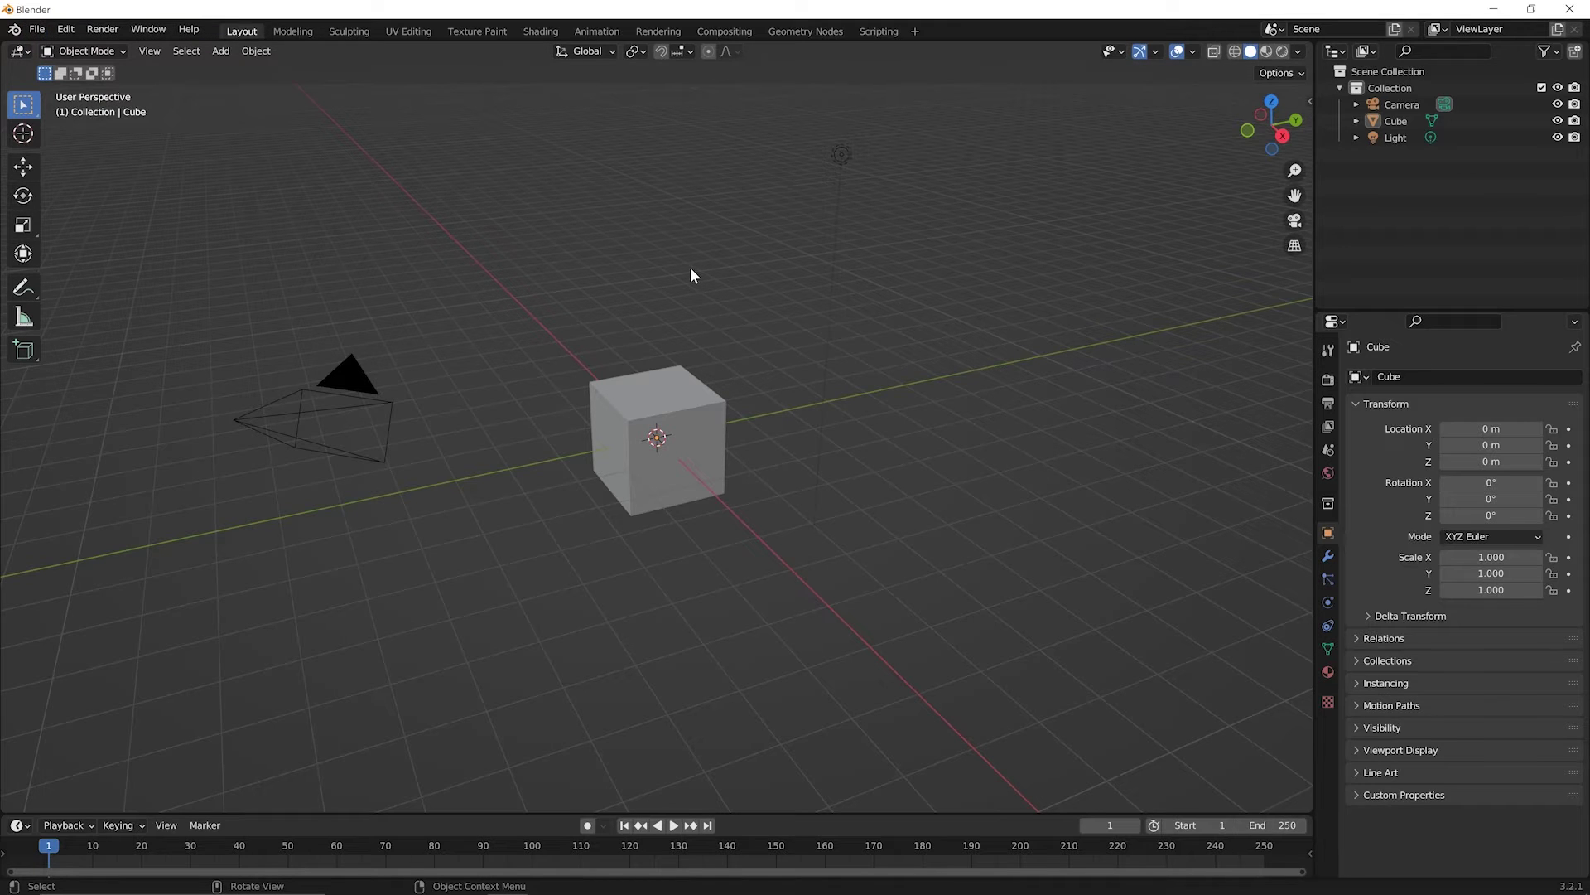
- Delete the default cube and add a cylinder mesh at the origin
left_click(708, 450)
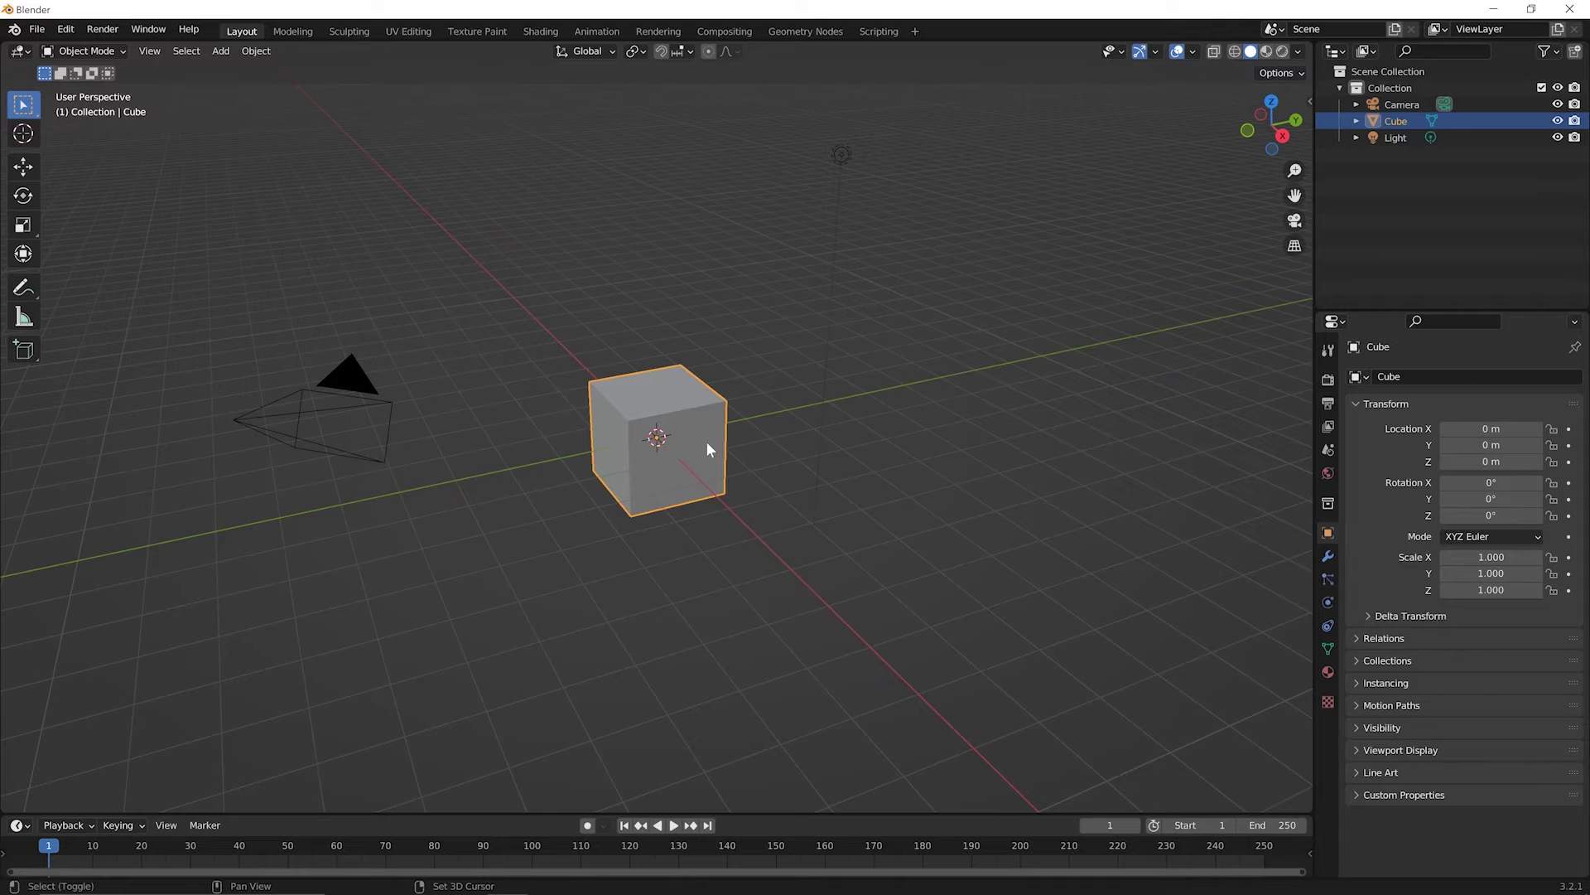
key("shift+x")
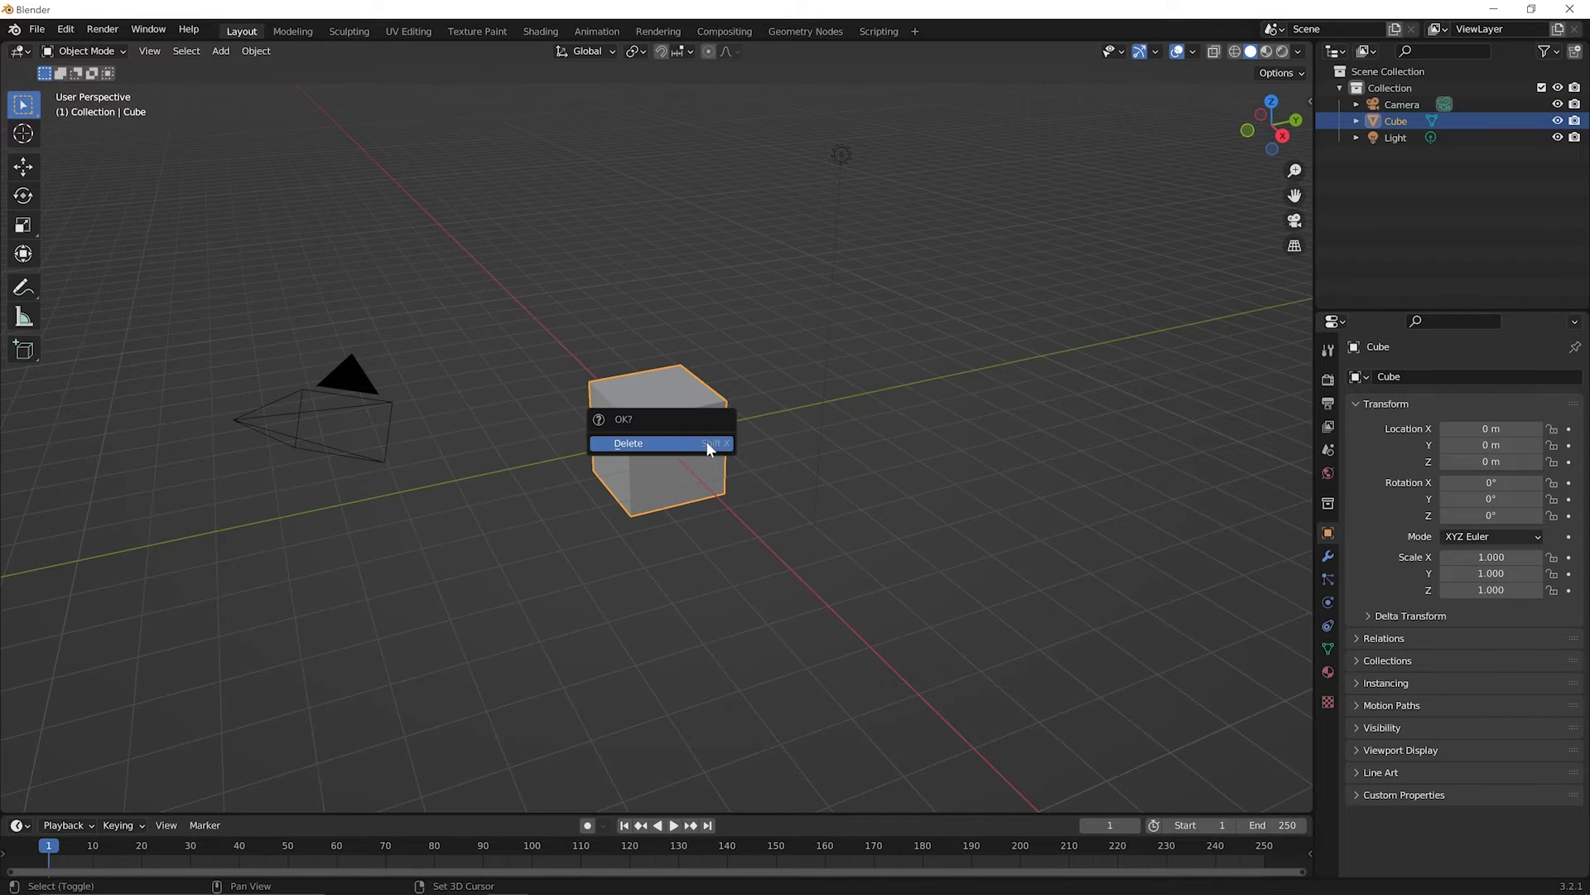
left_click(708, 444)
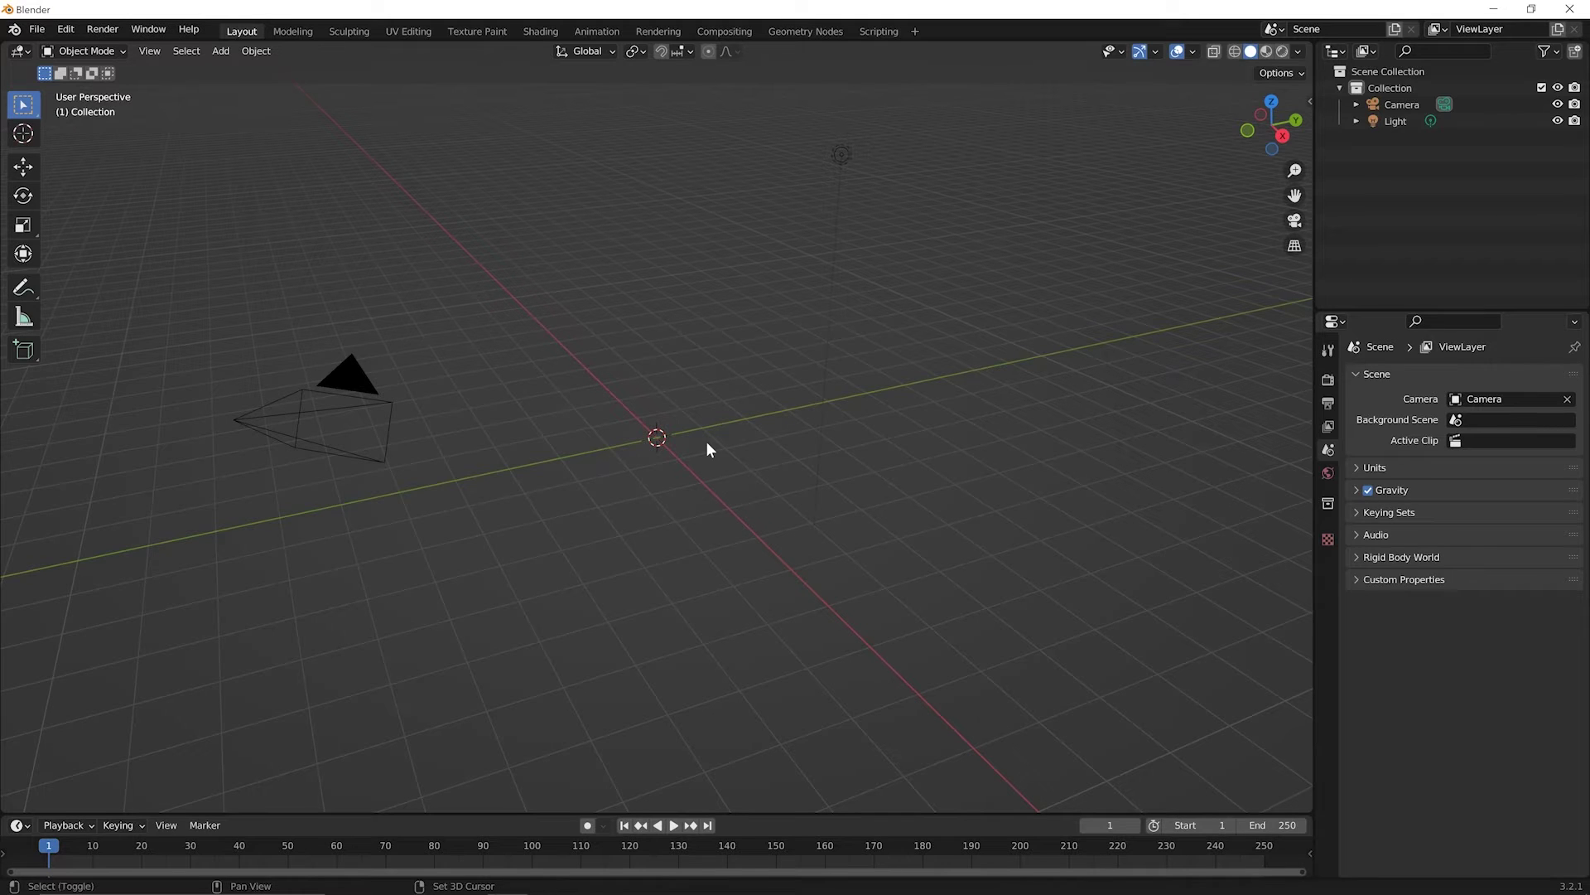
key("shift+a")
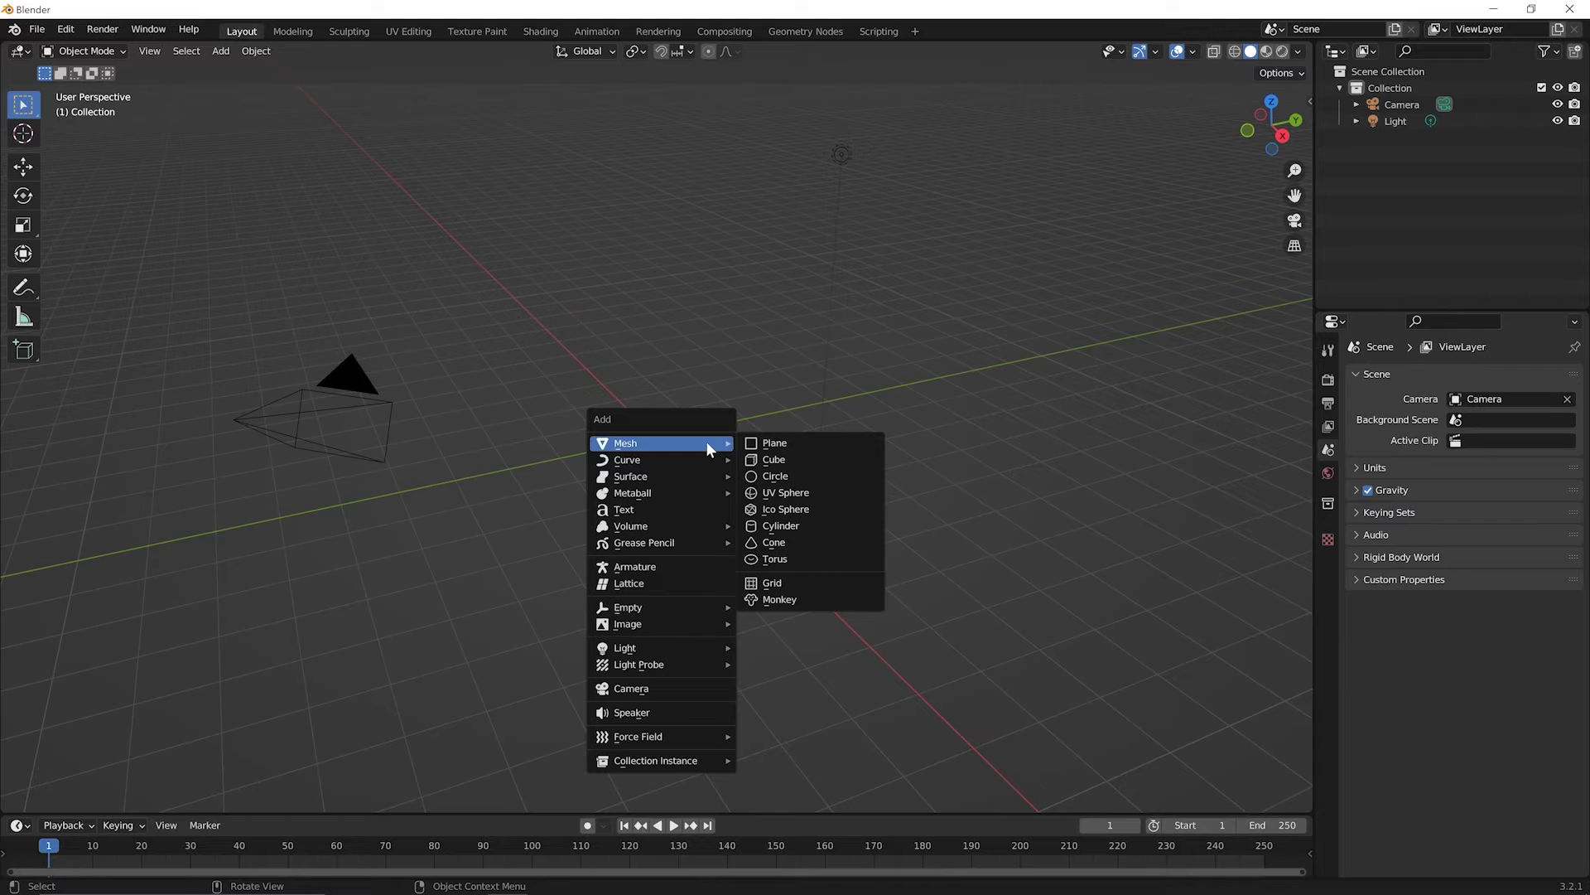
left_click(797, 526)
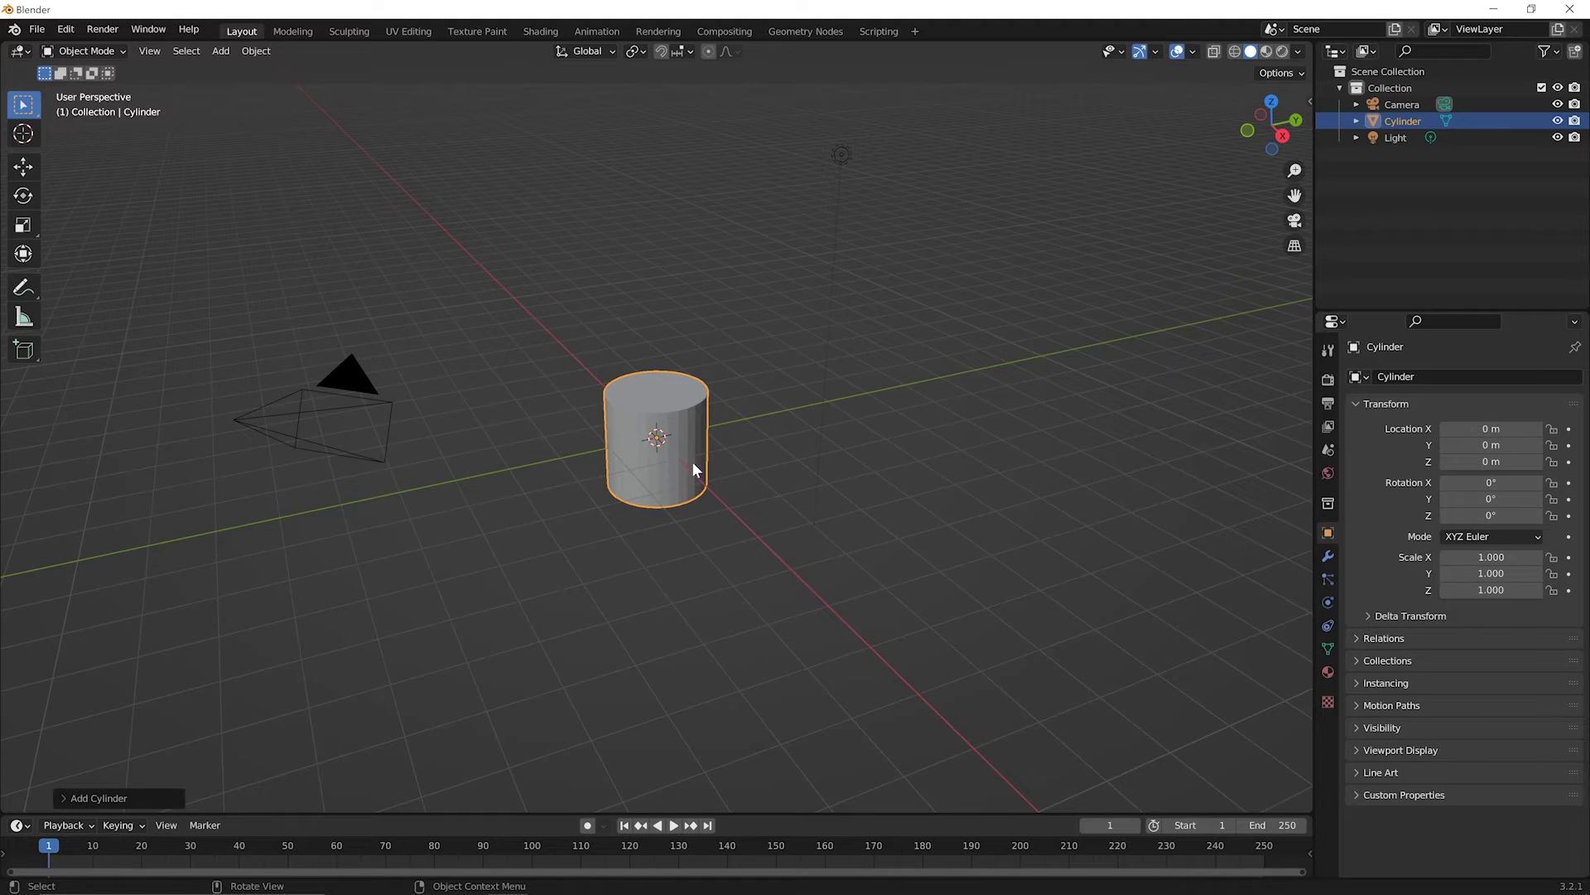
- Put the cylinder in Edit Mode with edge select and nothing selected, zoom in, and begin a loop cut
key("Tab")
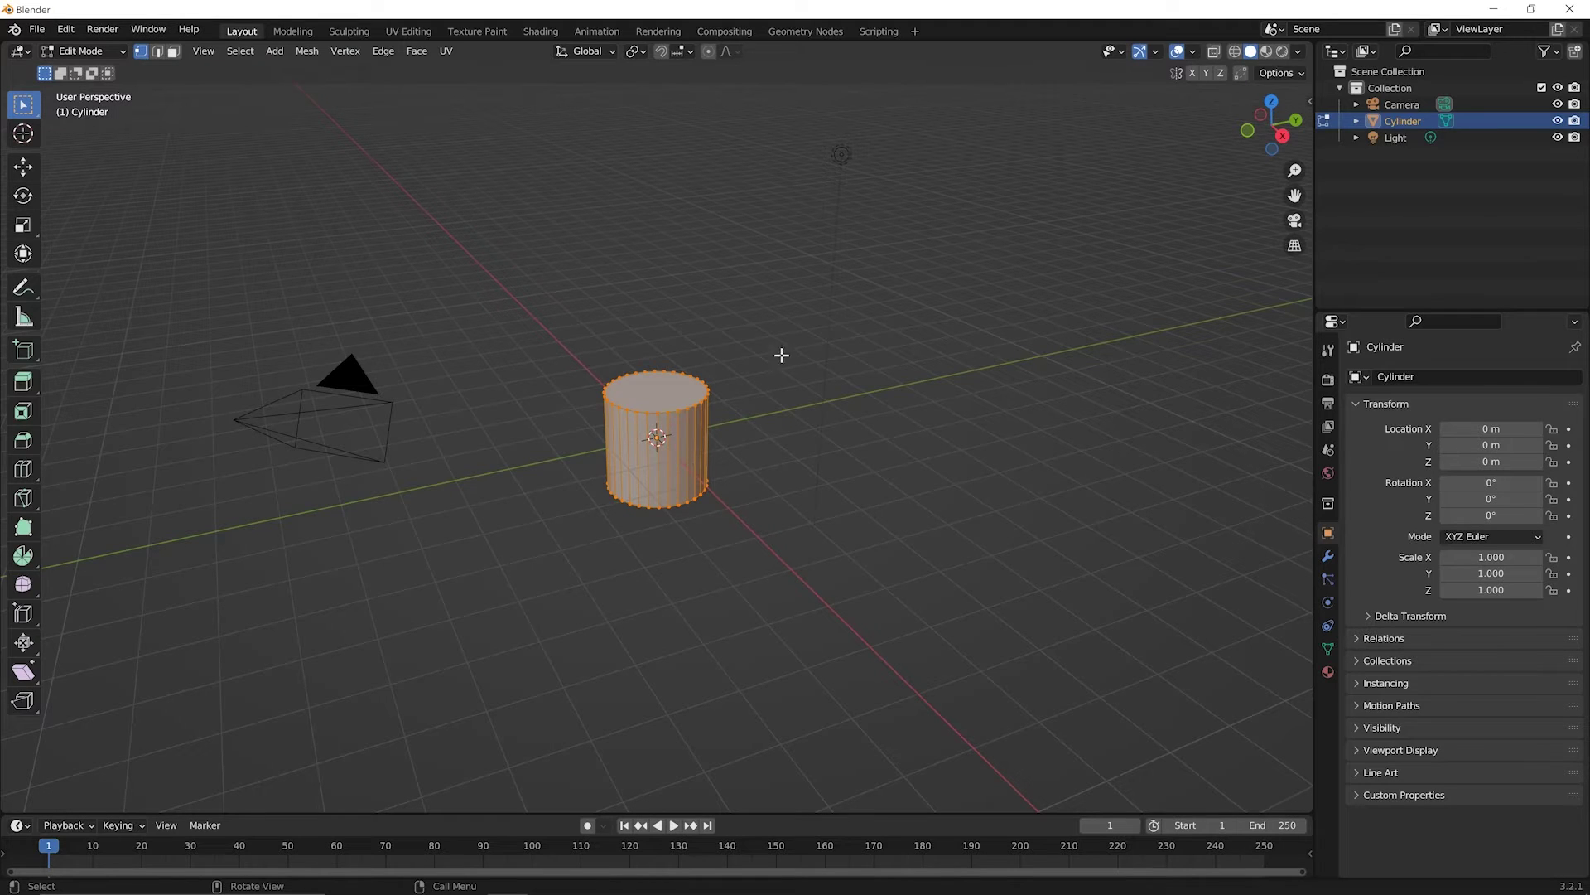
key("alt+a")
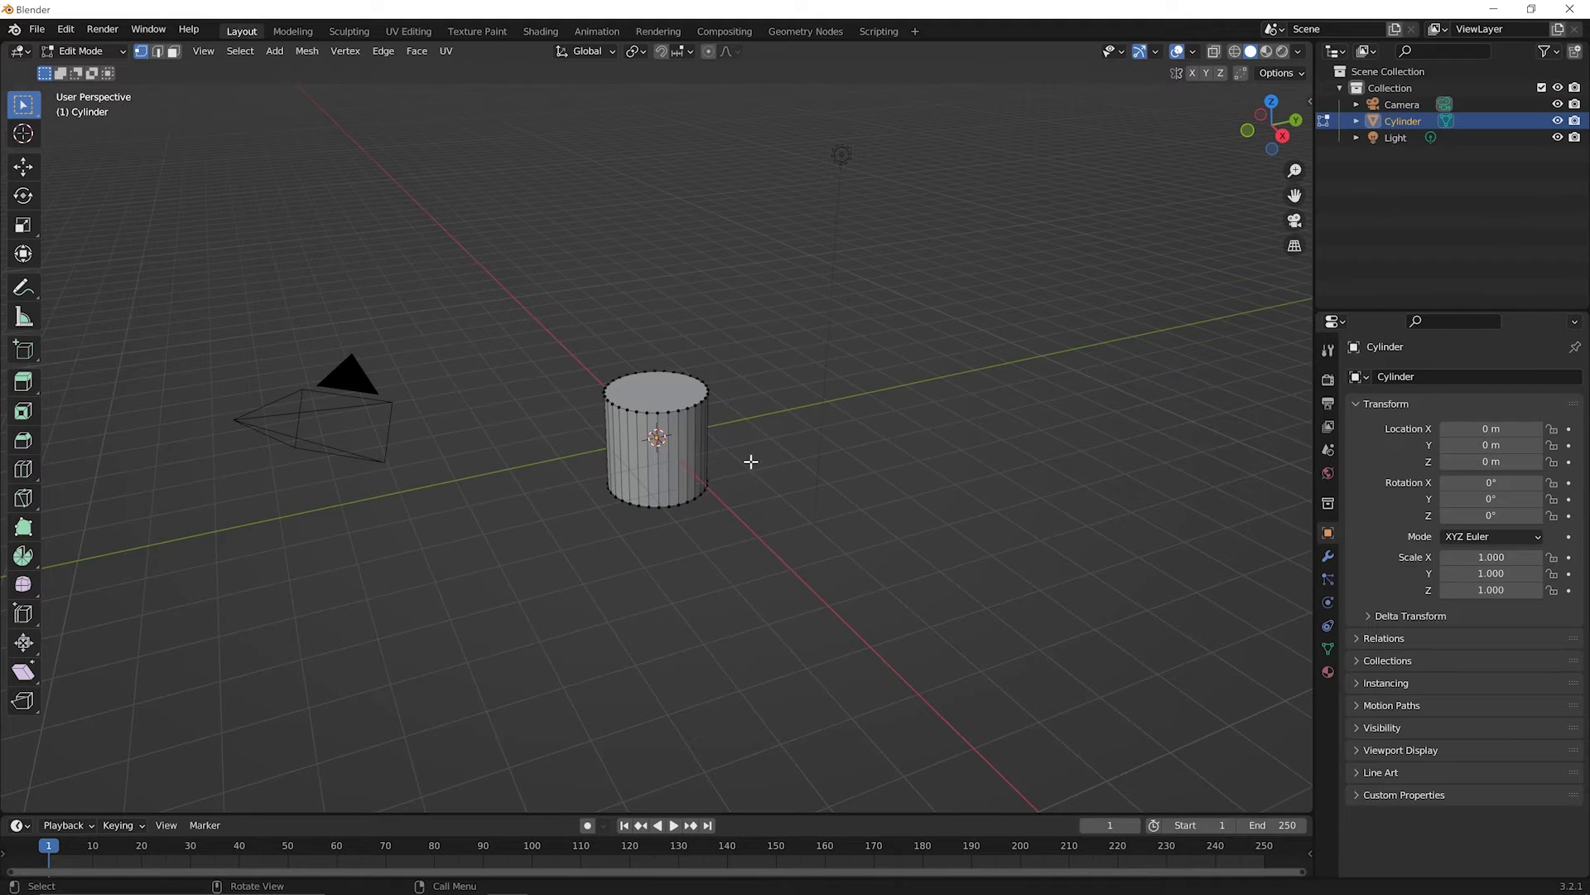
key("2")
scroll(762, 428, "up", 1)
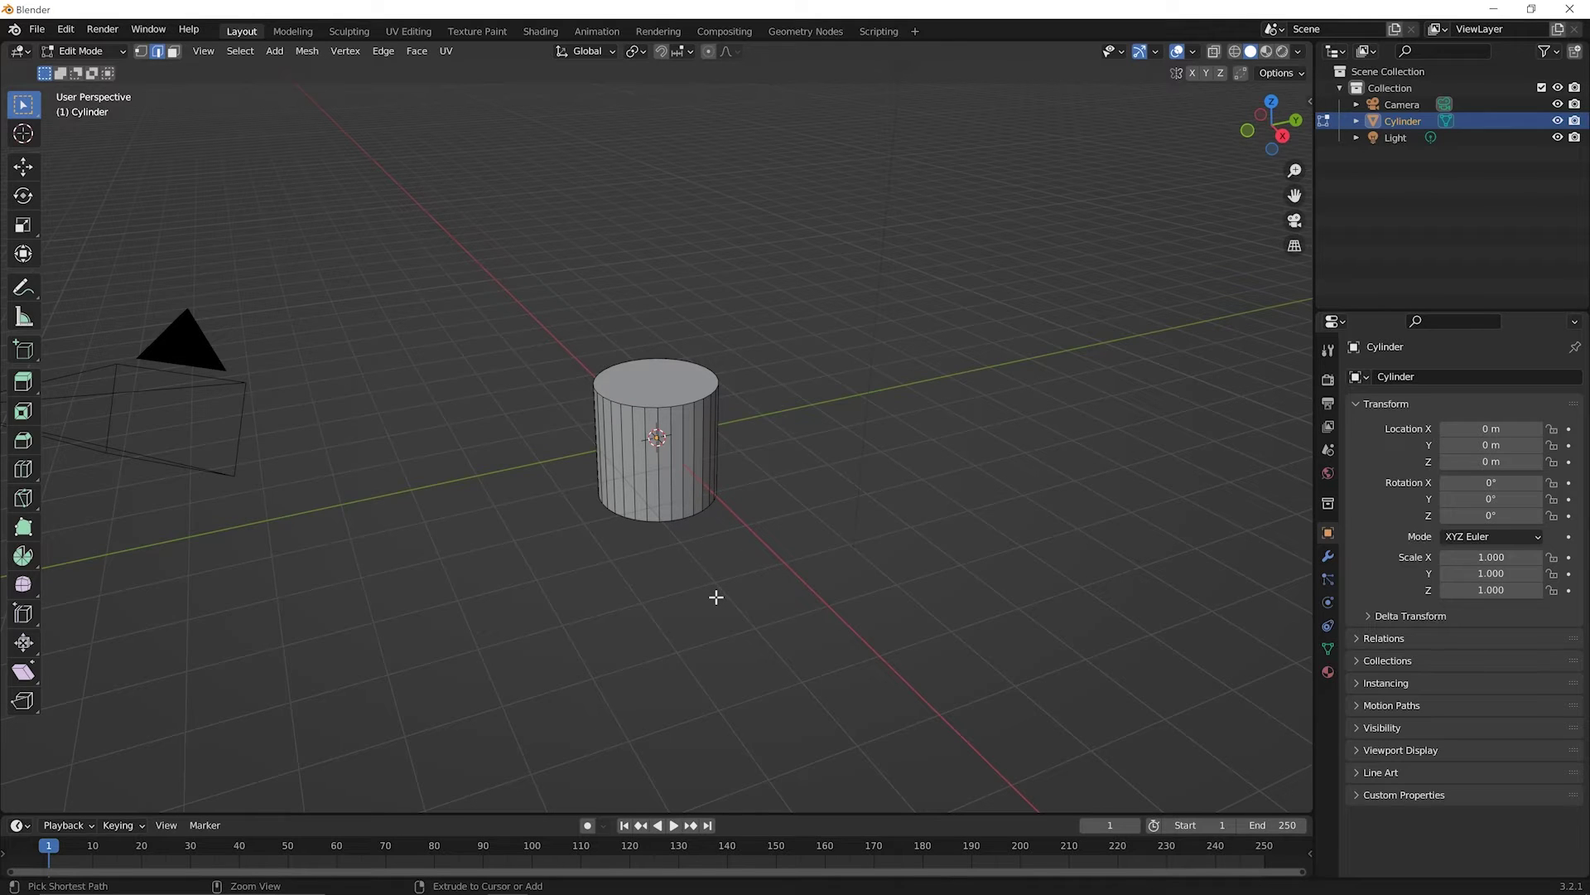
key("ctrl+r")
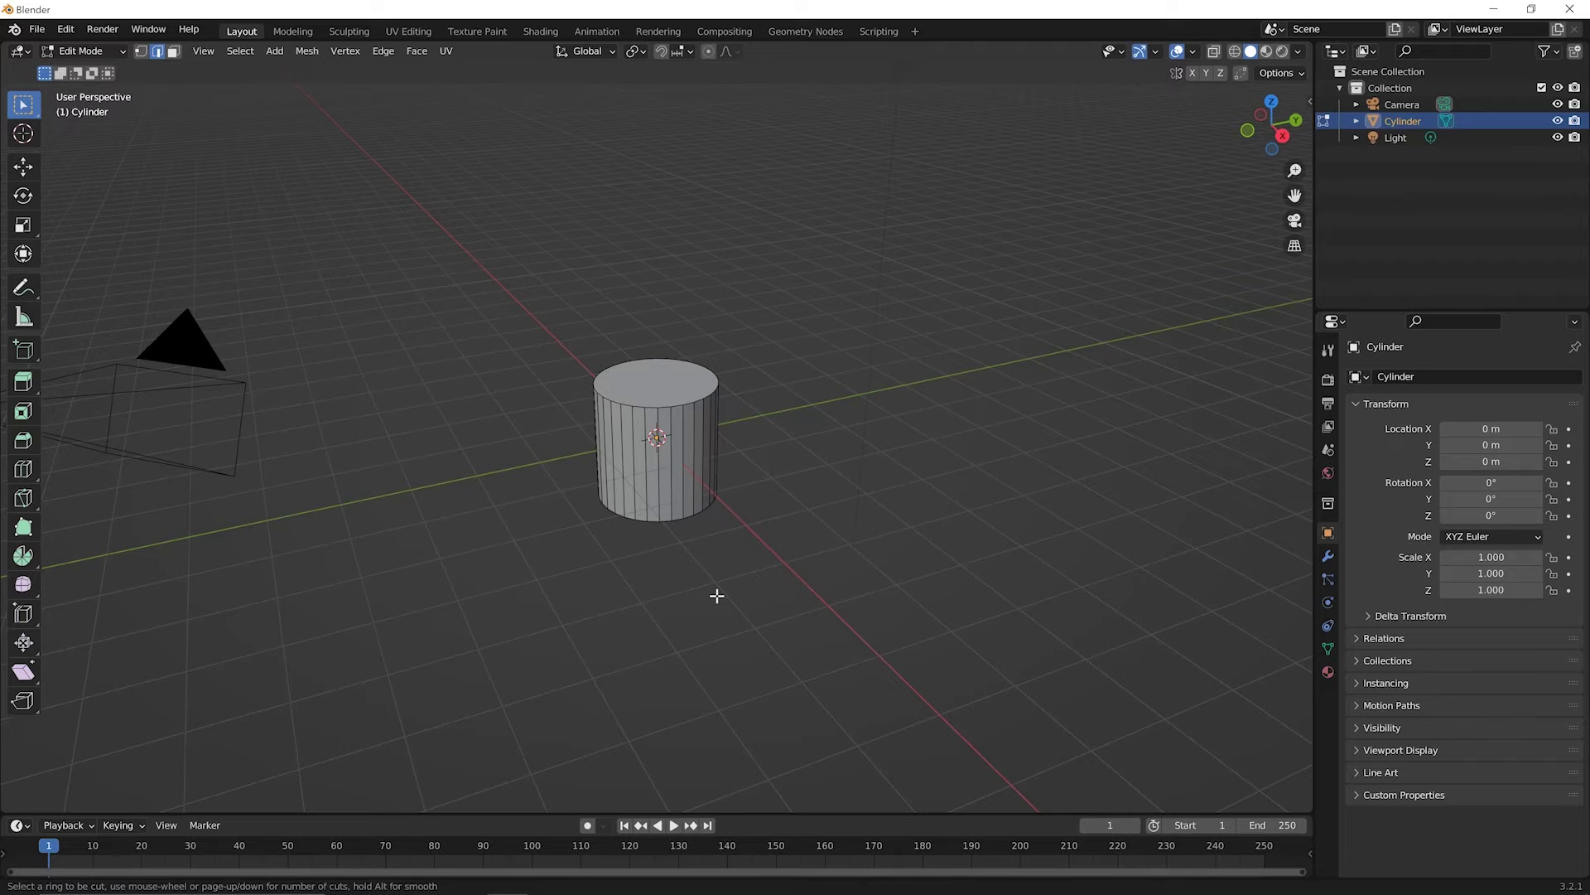
- Place one edge loop around the cylinder's middle and confirm its position
left_click(660, 467)
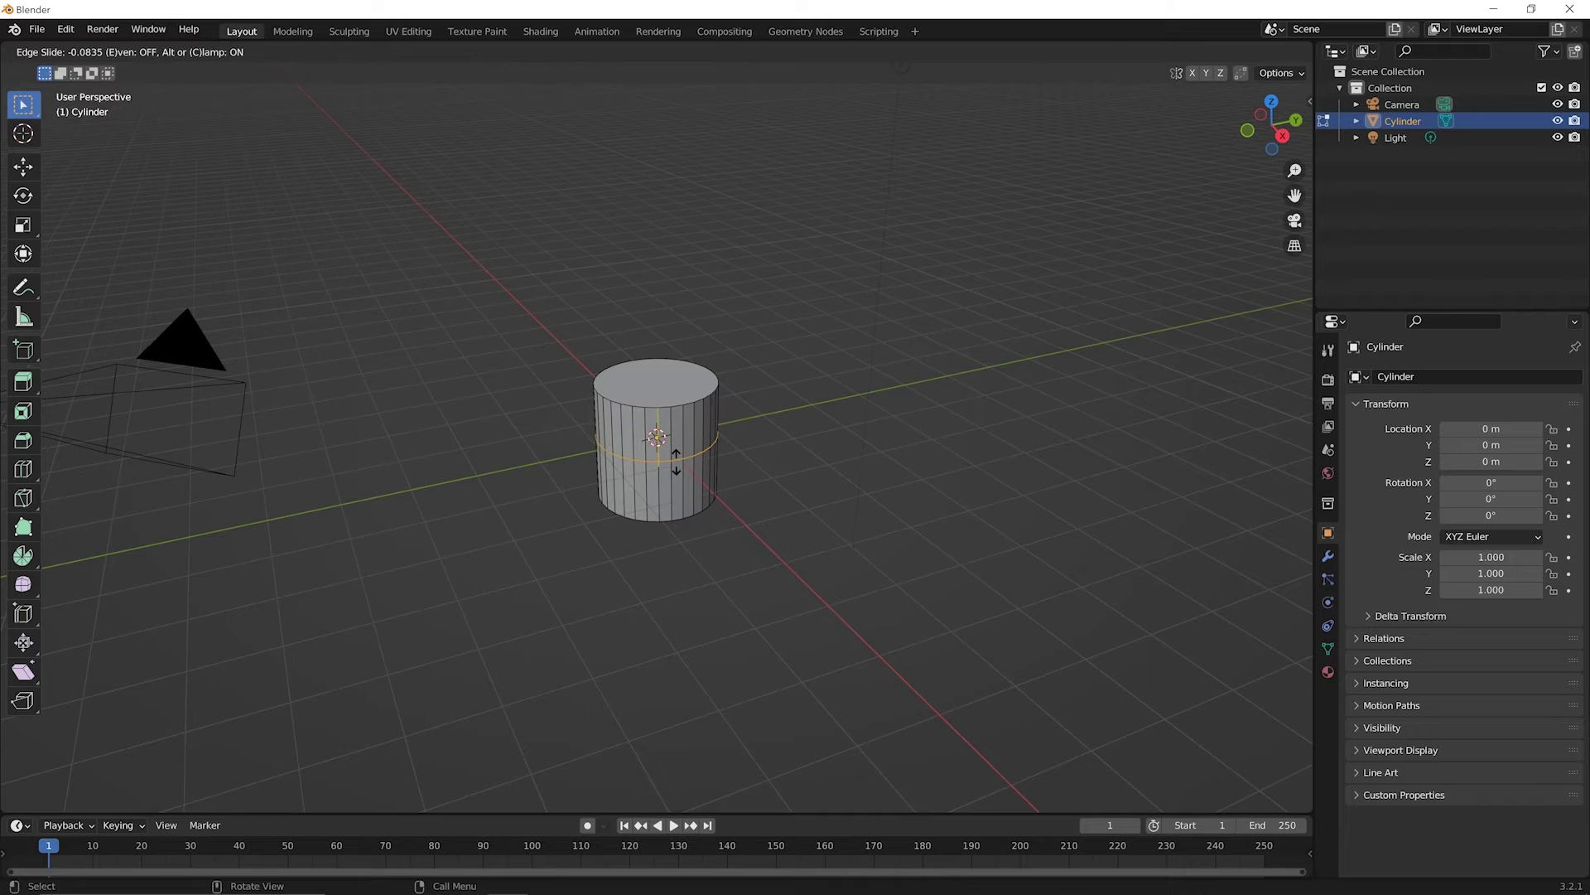
left_click(676, 461)
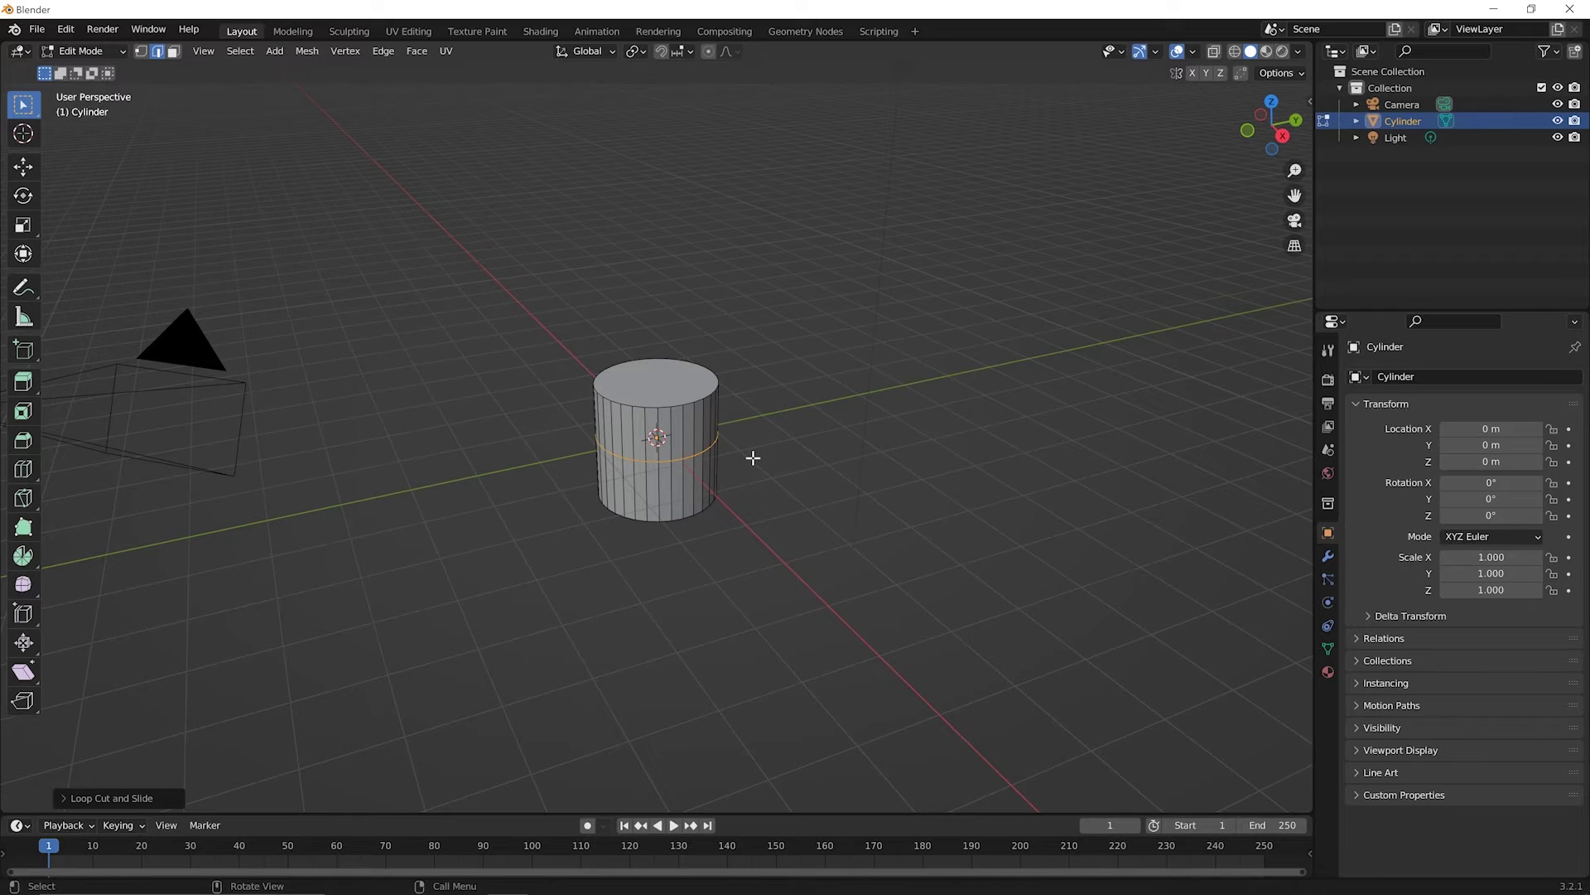
- Scale the middle edge loop outward, then undo the scaling
key("s")
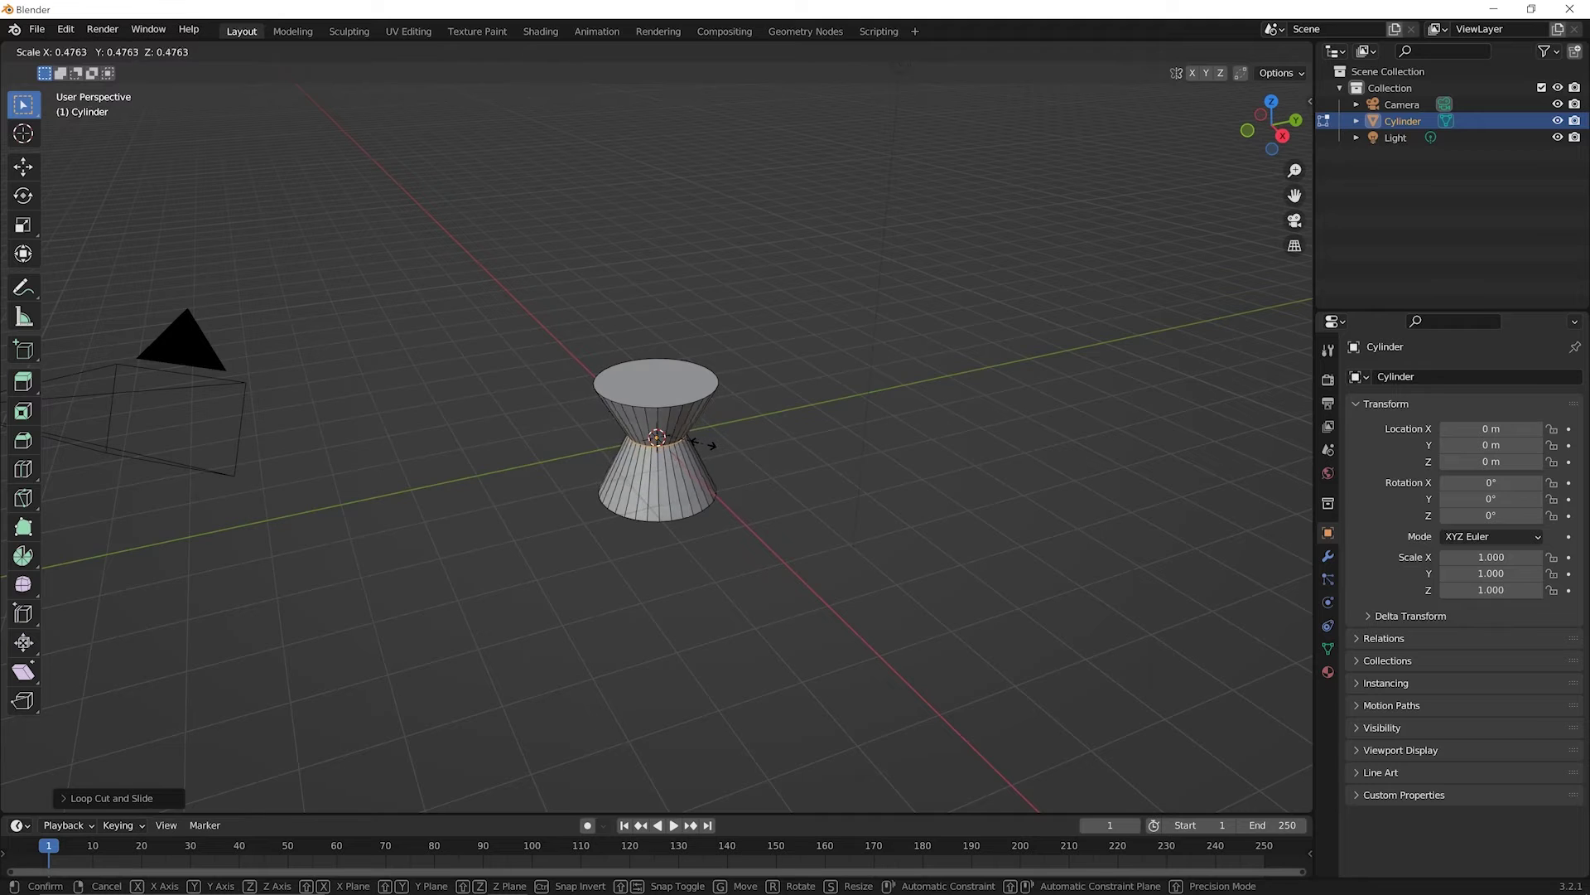
left_click(784, 426)
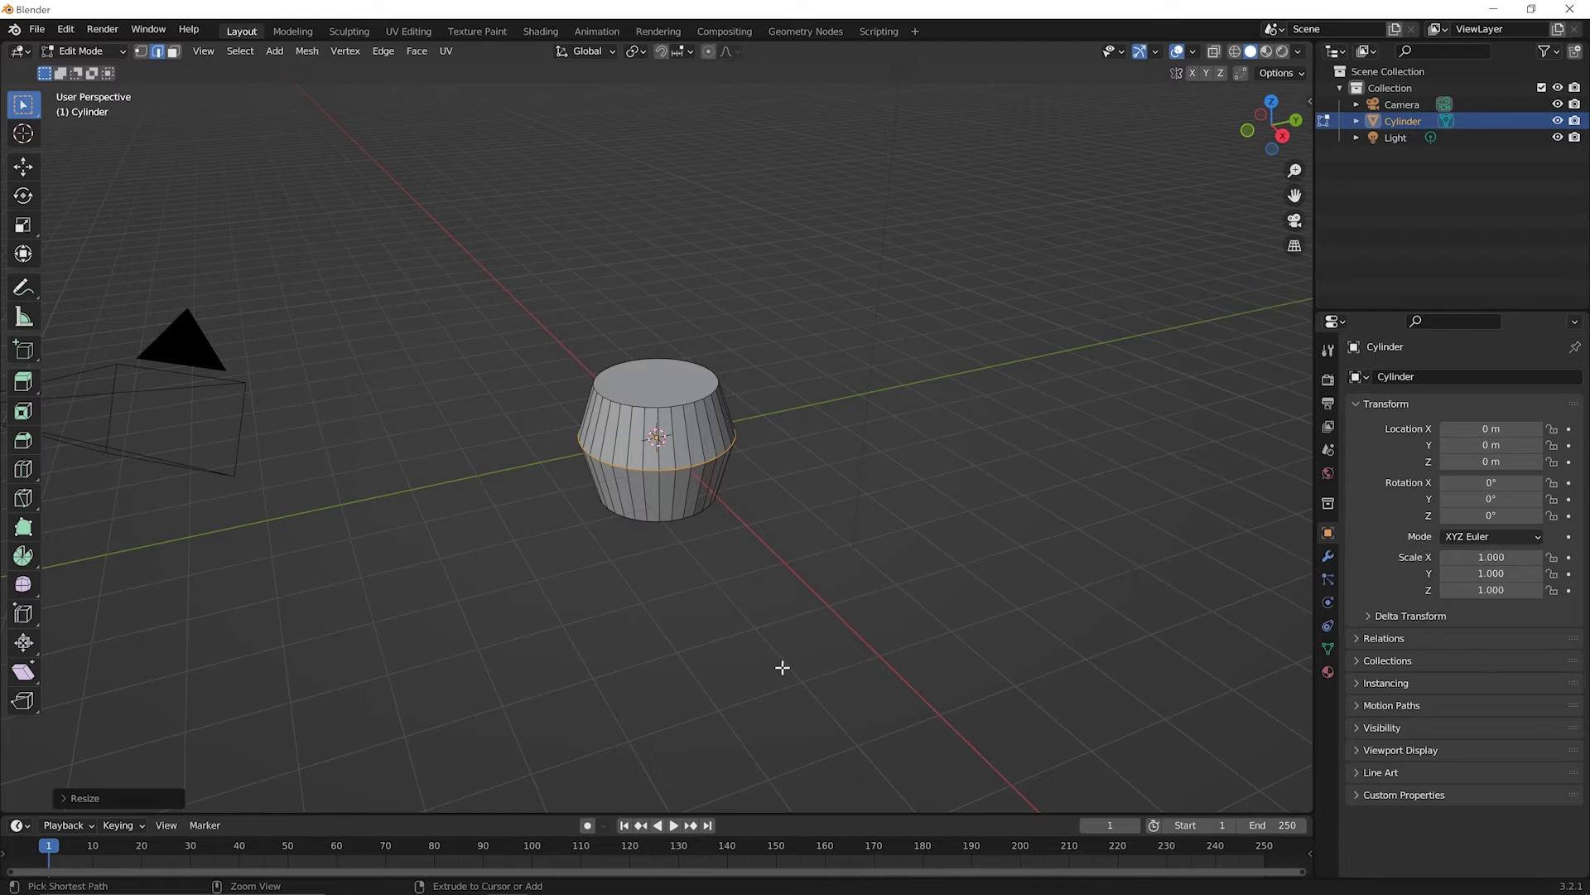
key("ctrl+z")
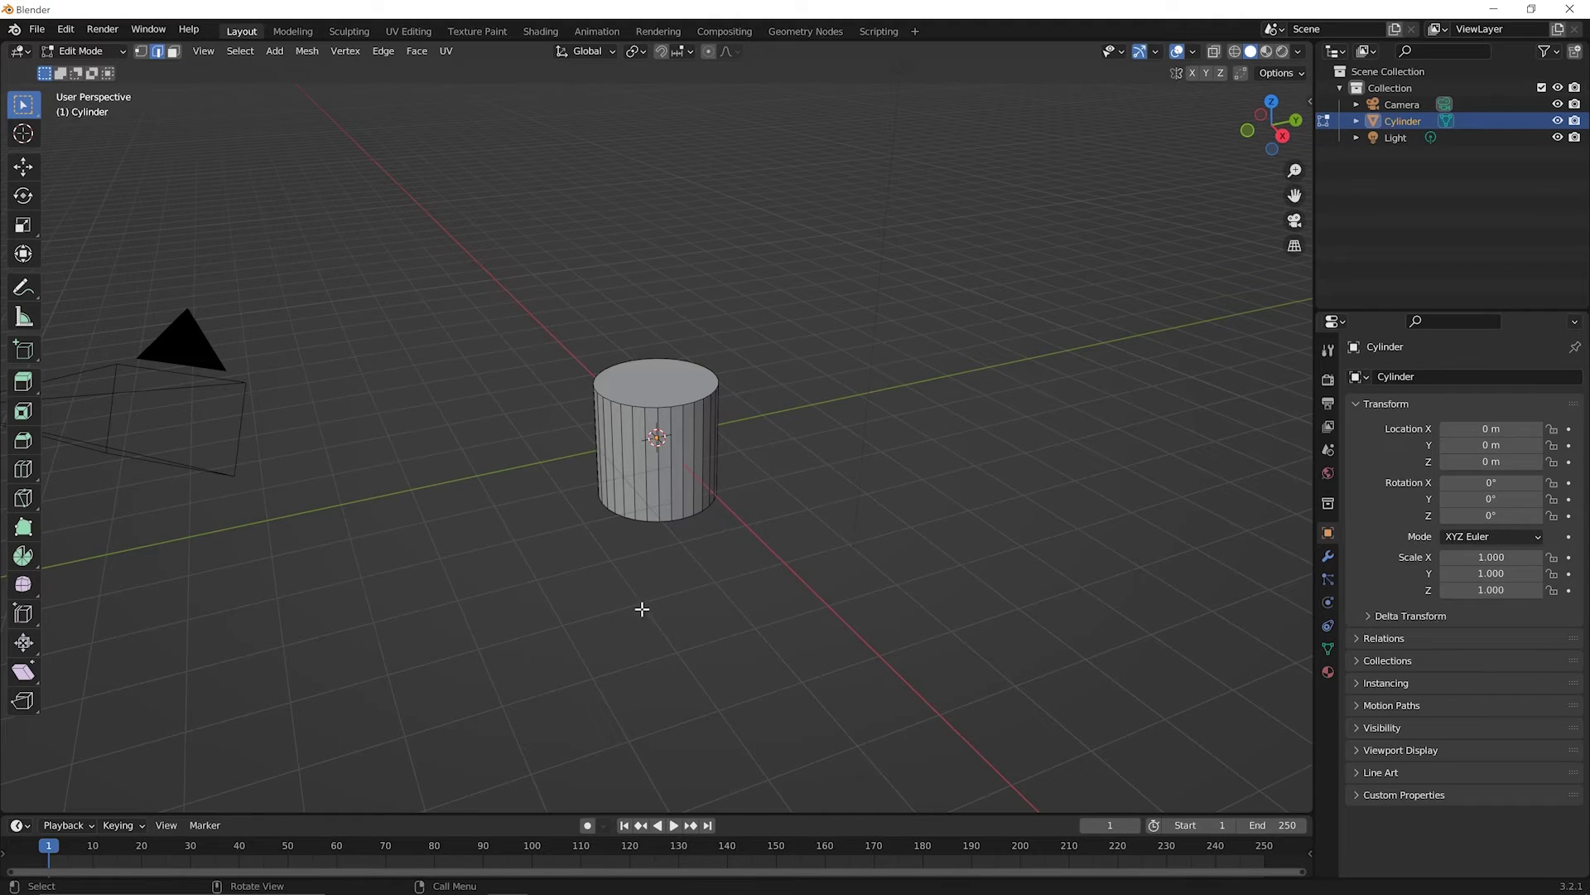
- Keep undoing back to the plain cylinder without the extra loop
key("ctrl")
- Add three loop cuts around the cylinder body and show the Loop Cut settings
key("ctrl+r")
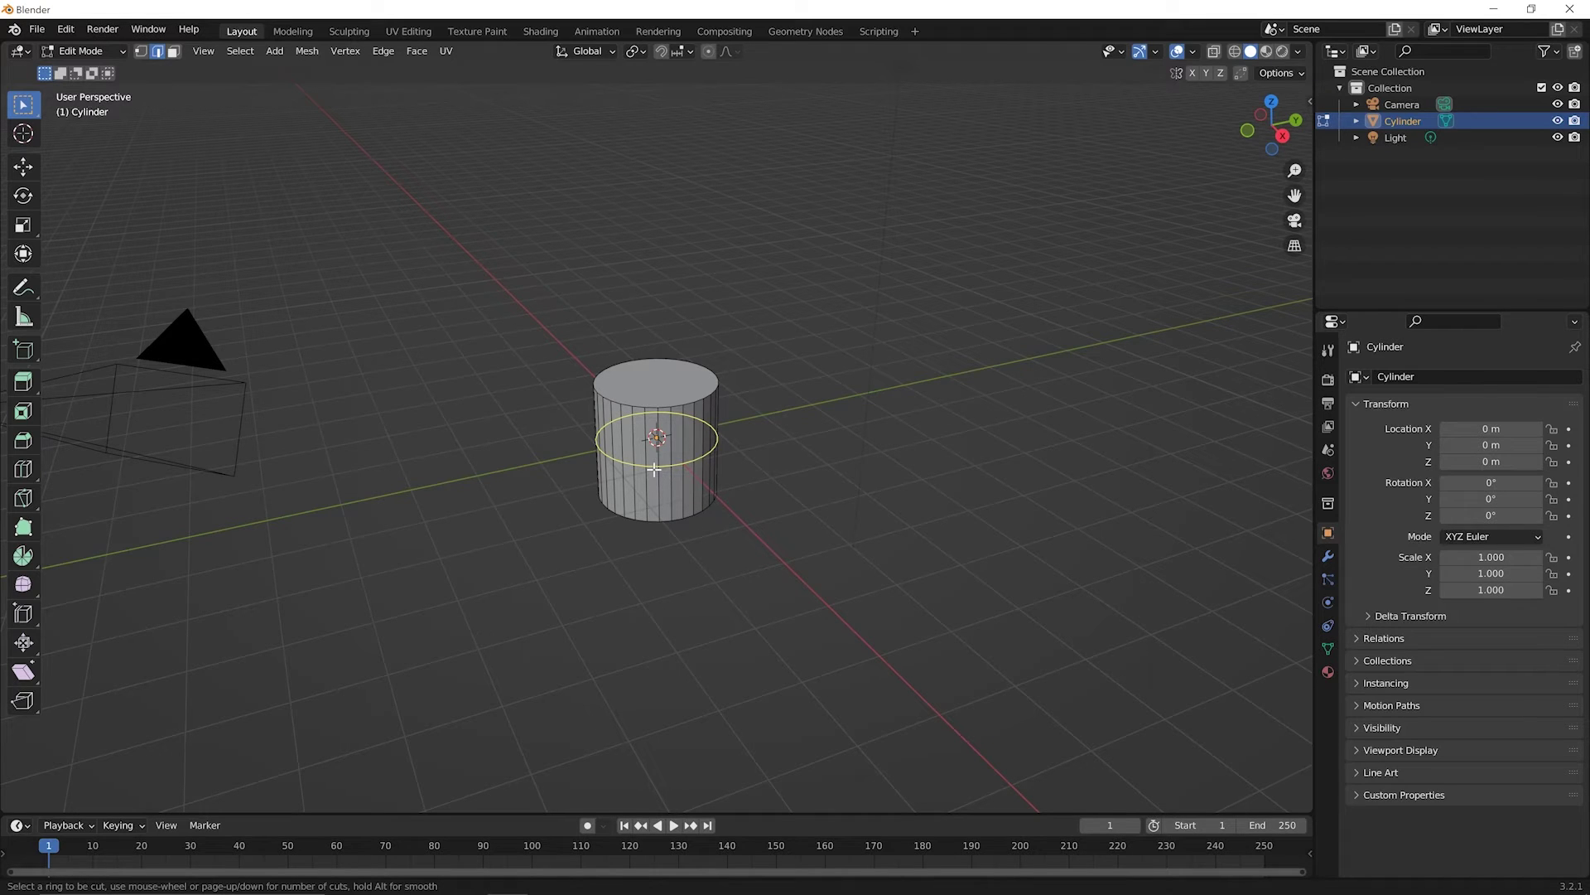
scroll(654, 469, "up", 2)
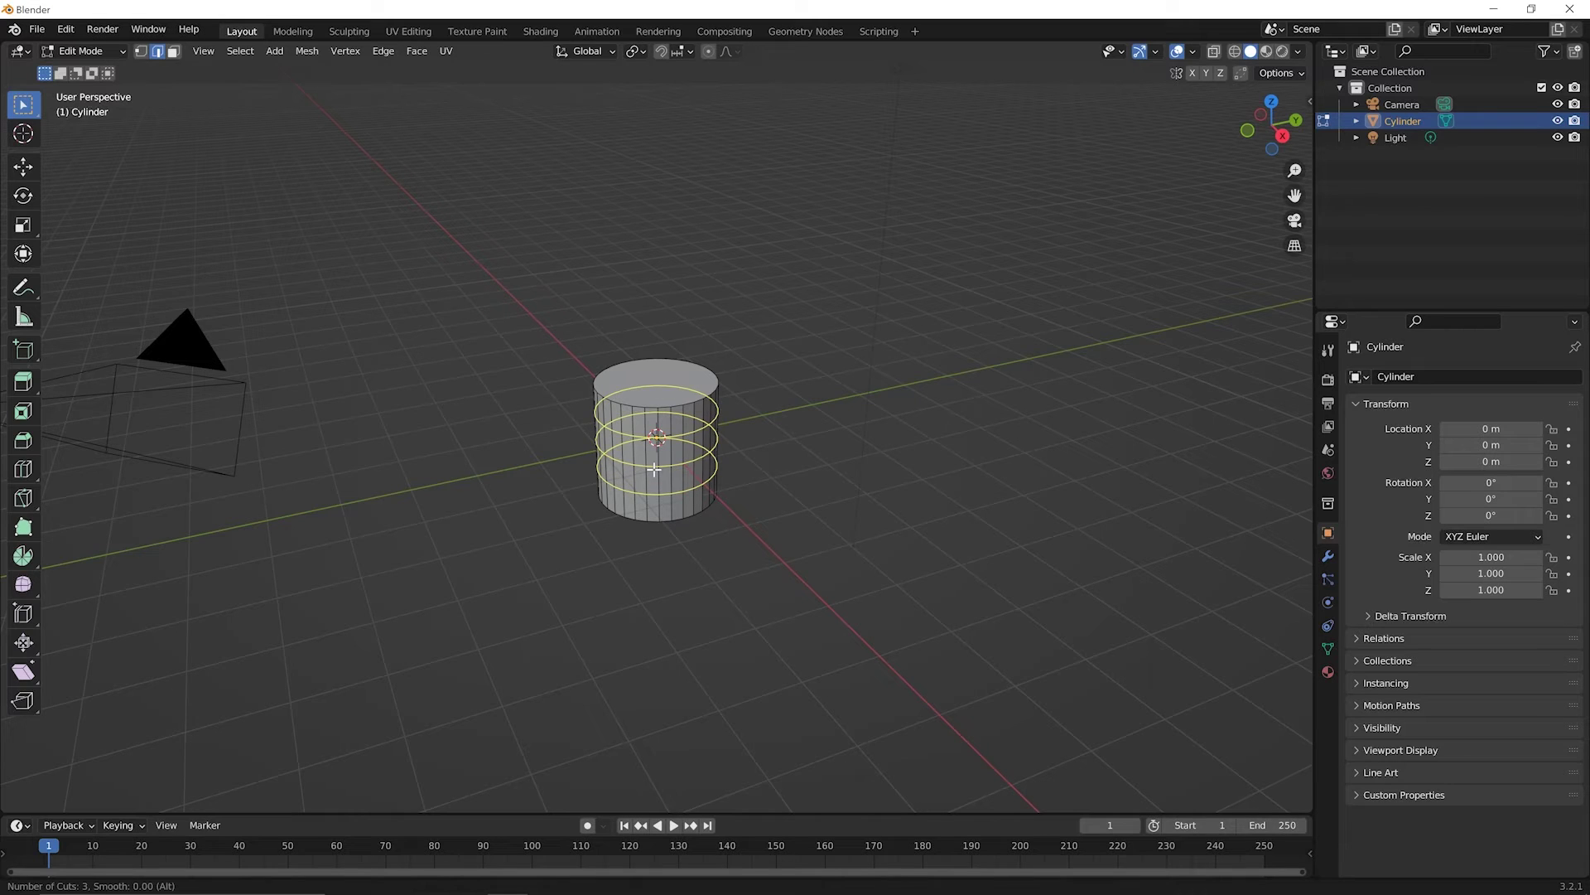
scroll(655, 469, "down", 1)
scroll(654, 469, "down", 1)
scroll(654, 469, "up", 2)
scroll(655, 469, "up", 7)
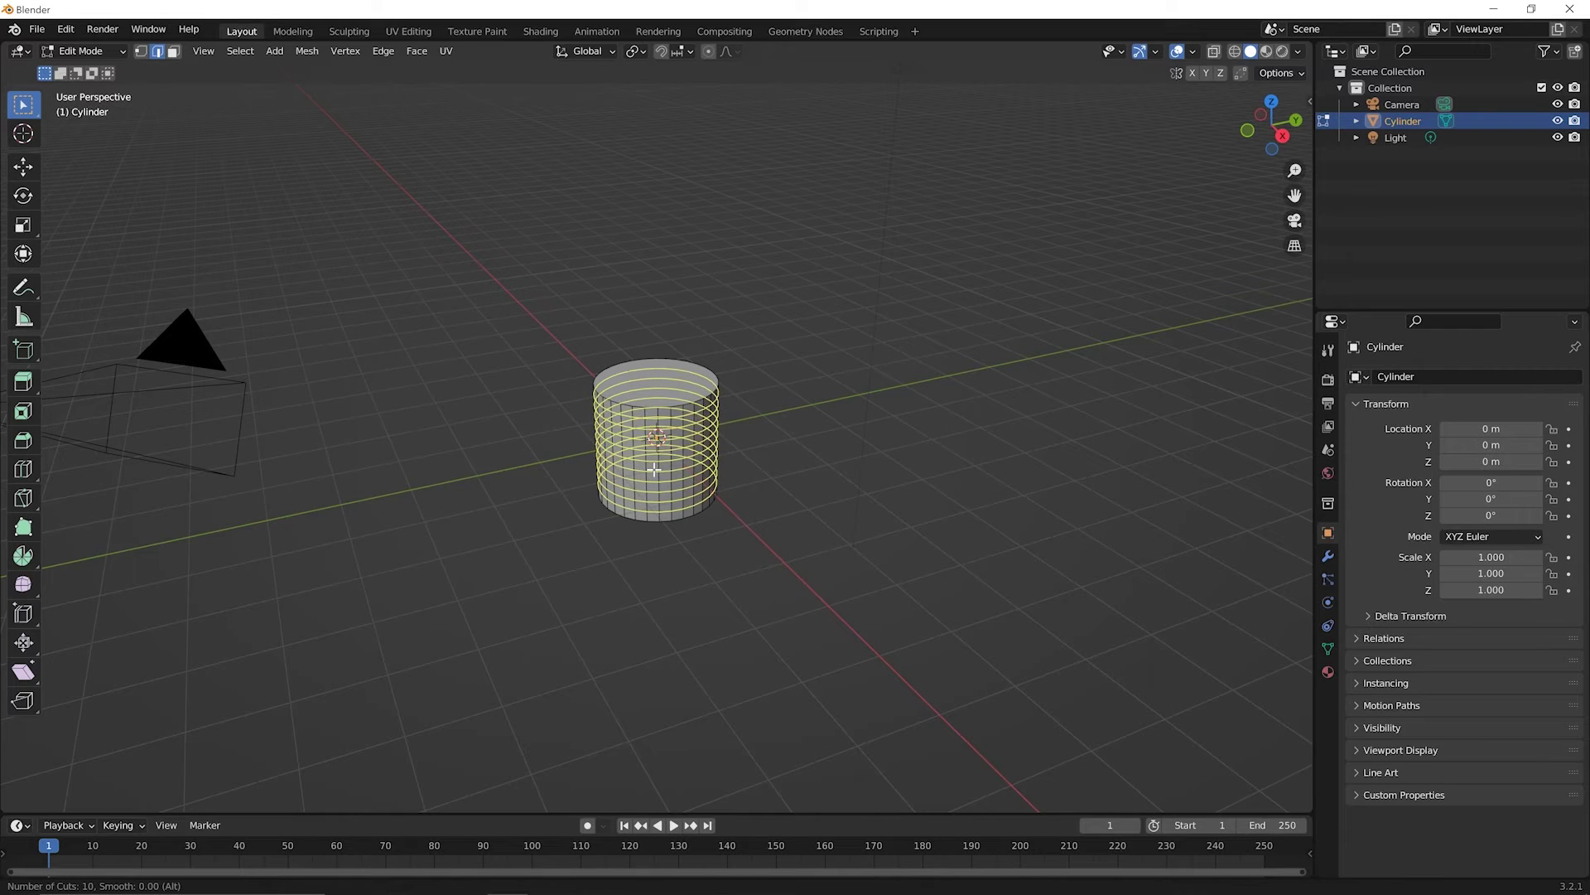
scroll(654, 468, "down", 6)
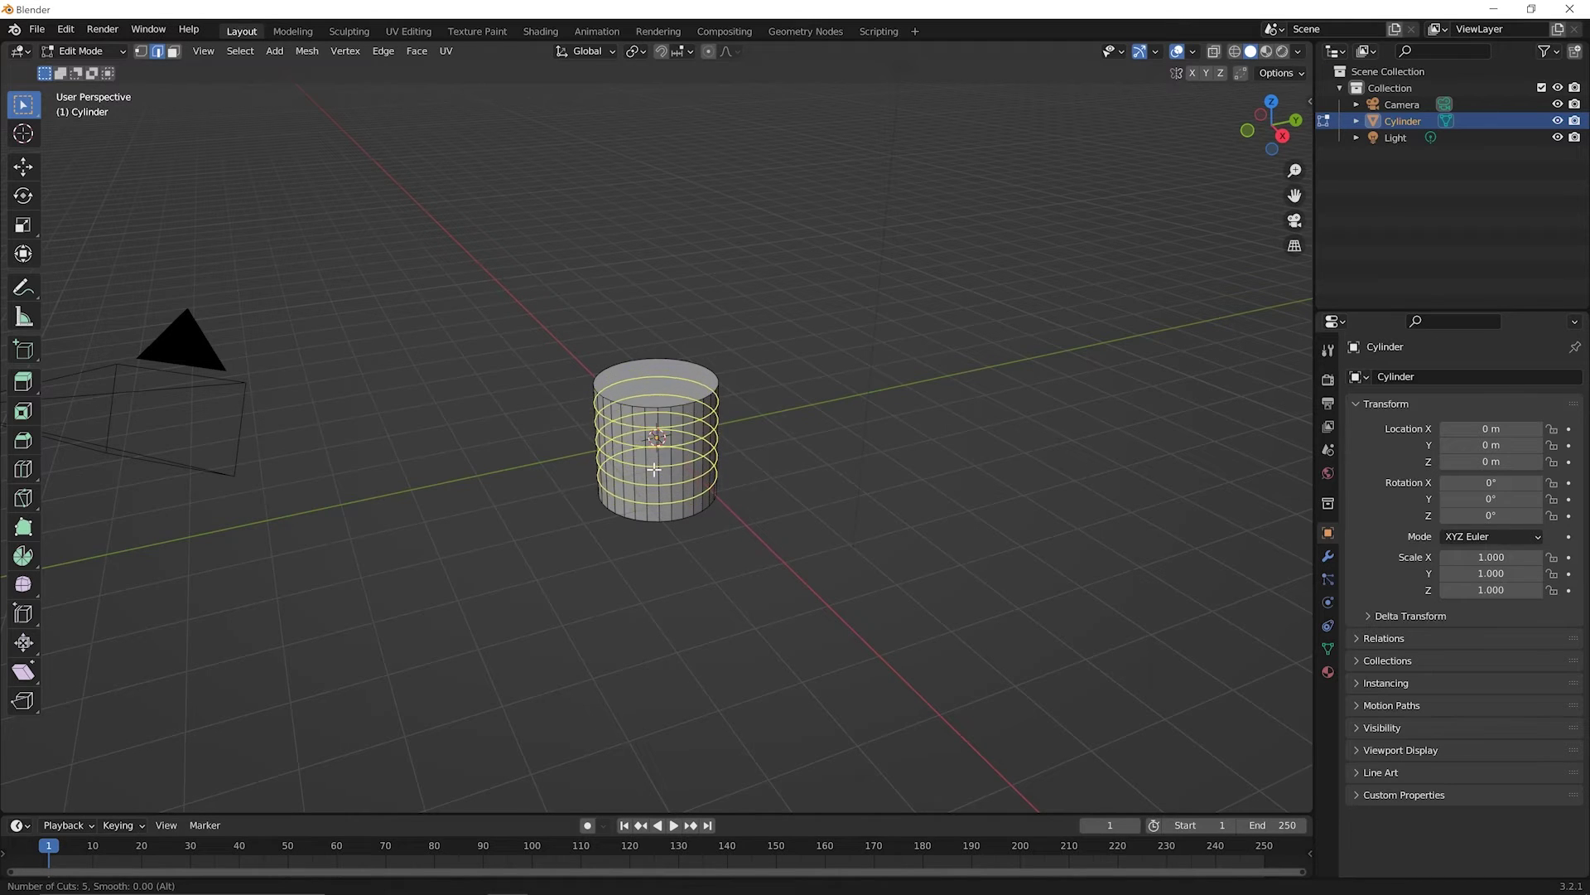
scroll(655, 469, "down", 1)
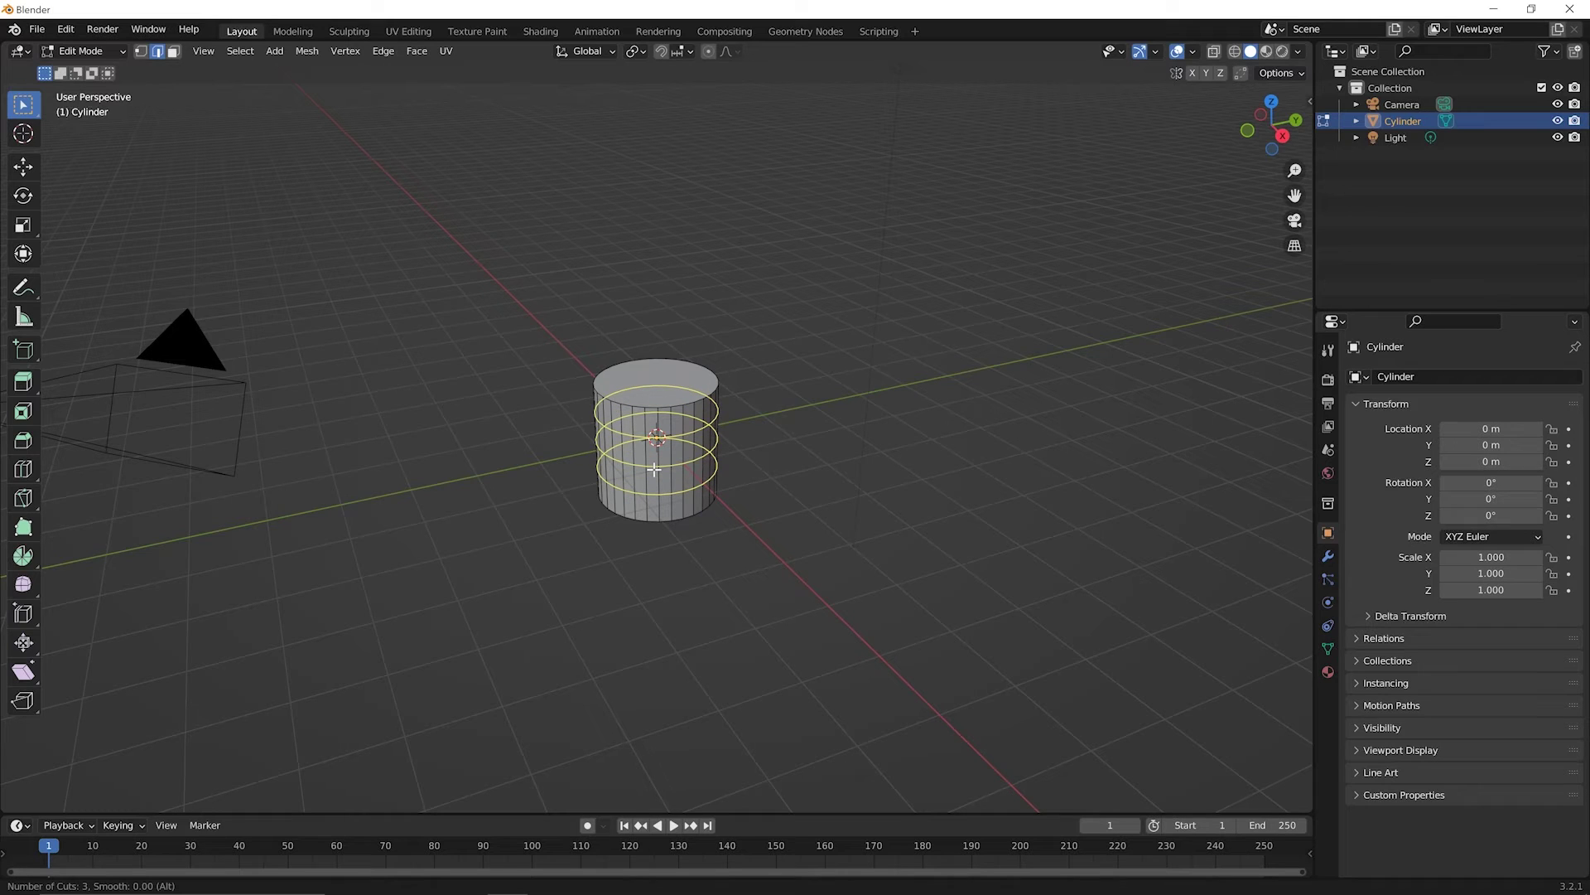
left_click(654, 468)
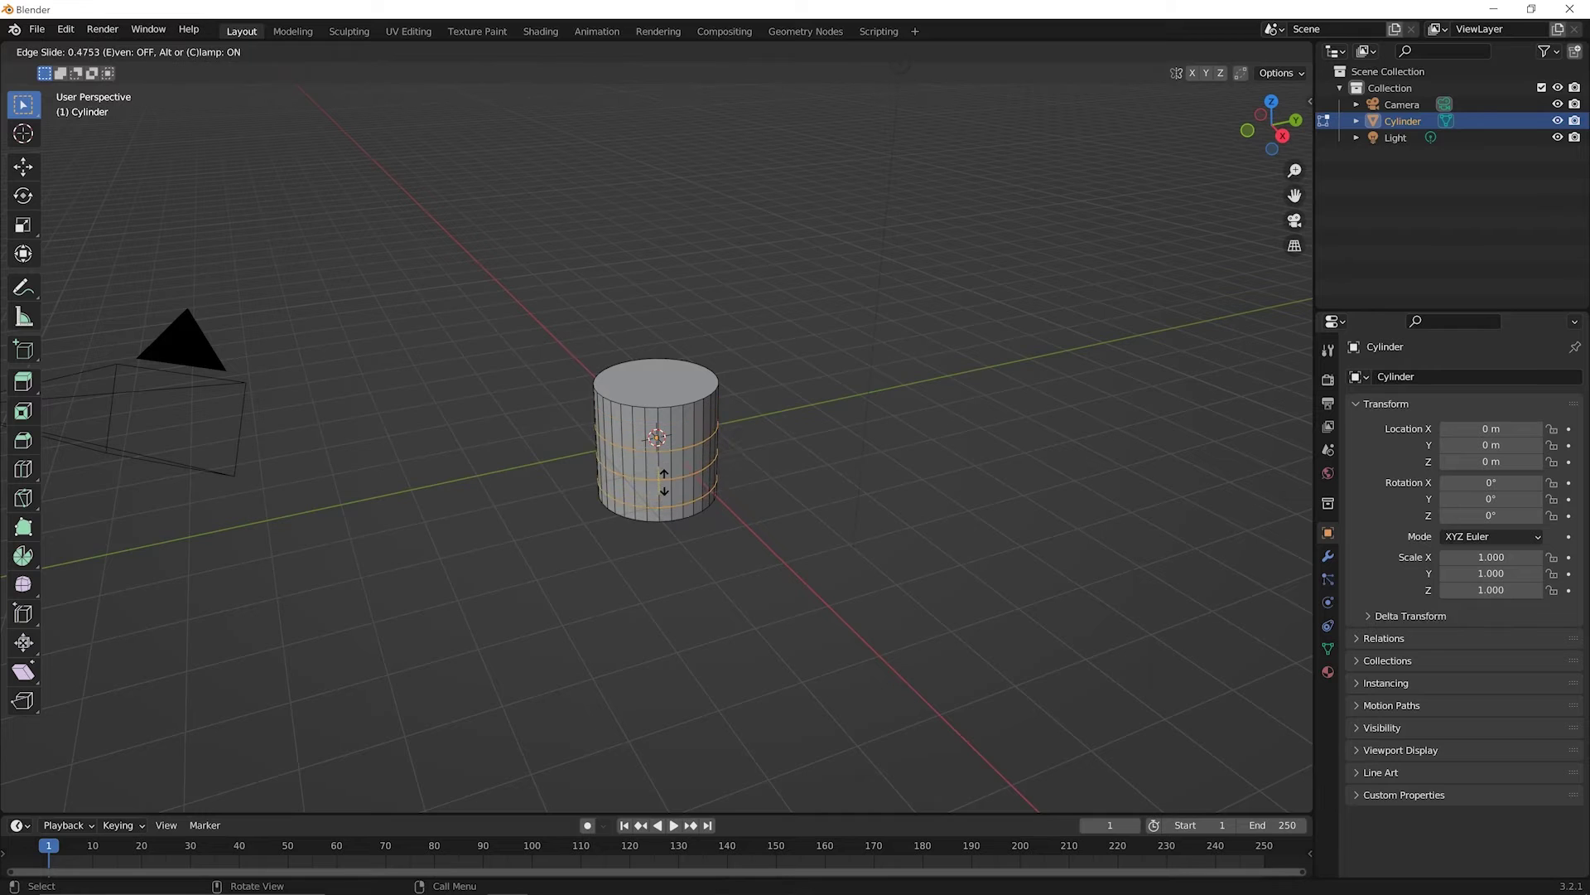
left_click(650, 470)
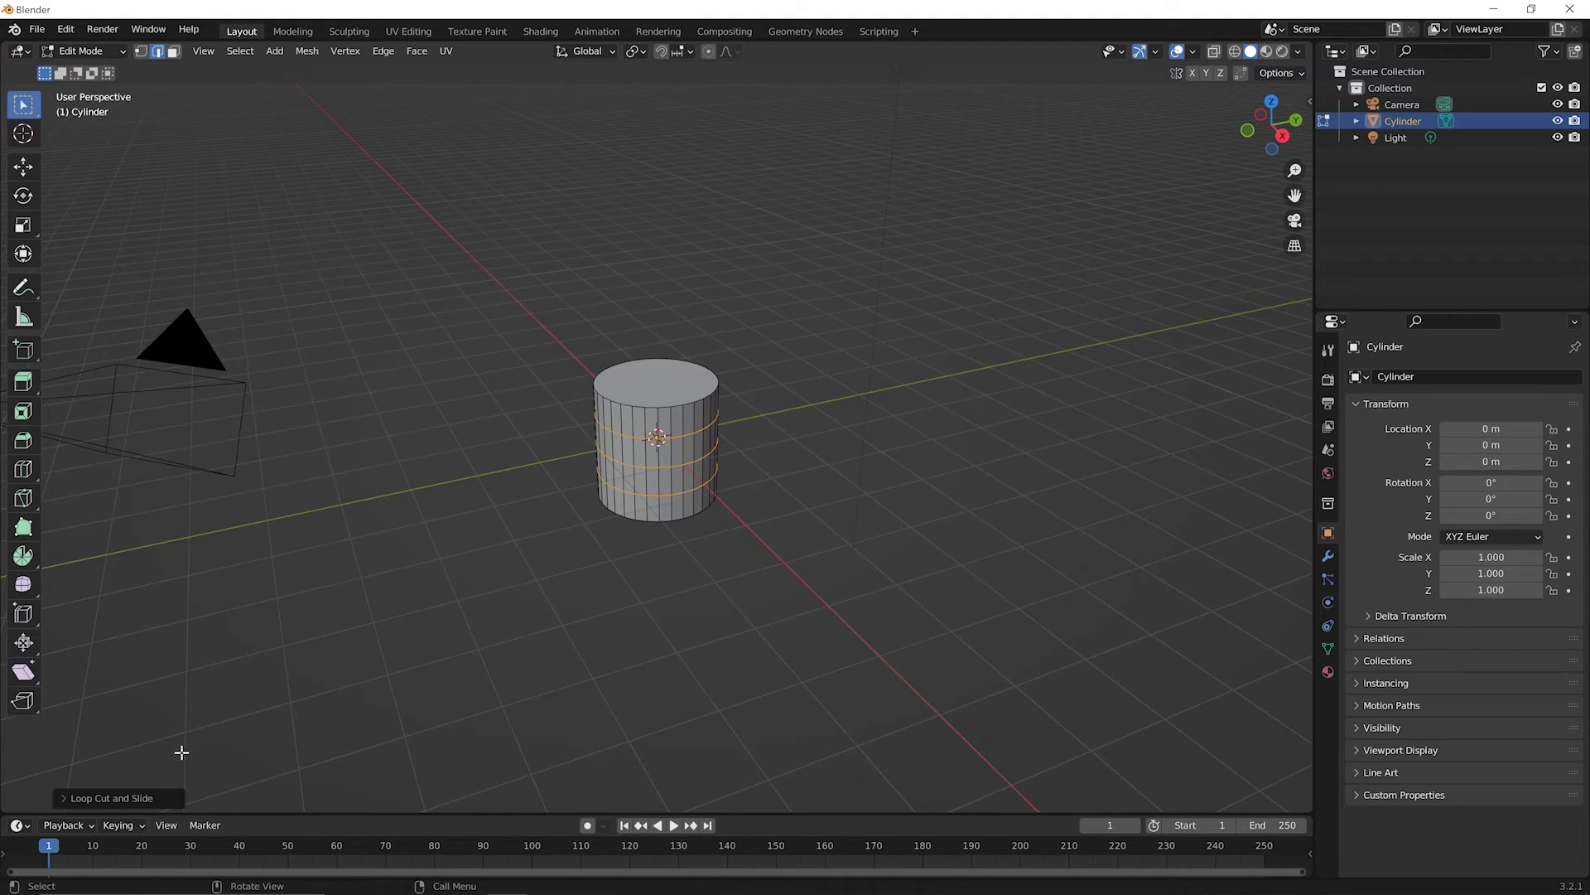
left_click(141, 798)
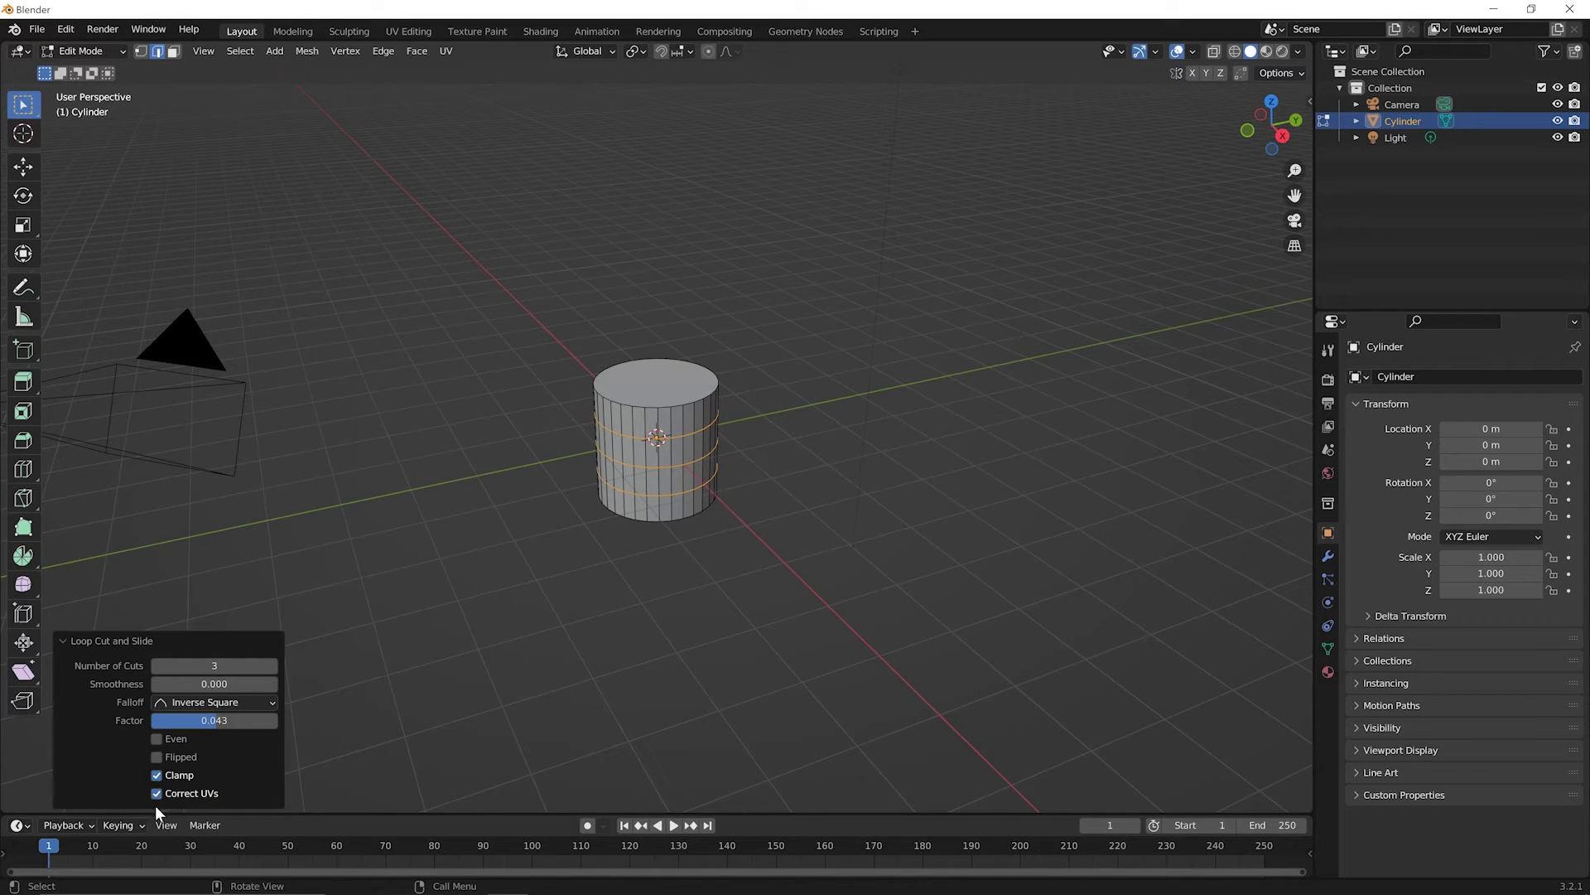
- Experiment with the number of cuts, then set loop cut Smoothness to 0.200
left_click(273, 666)
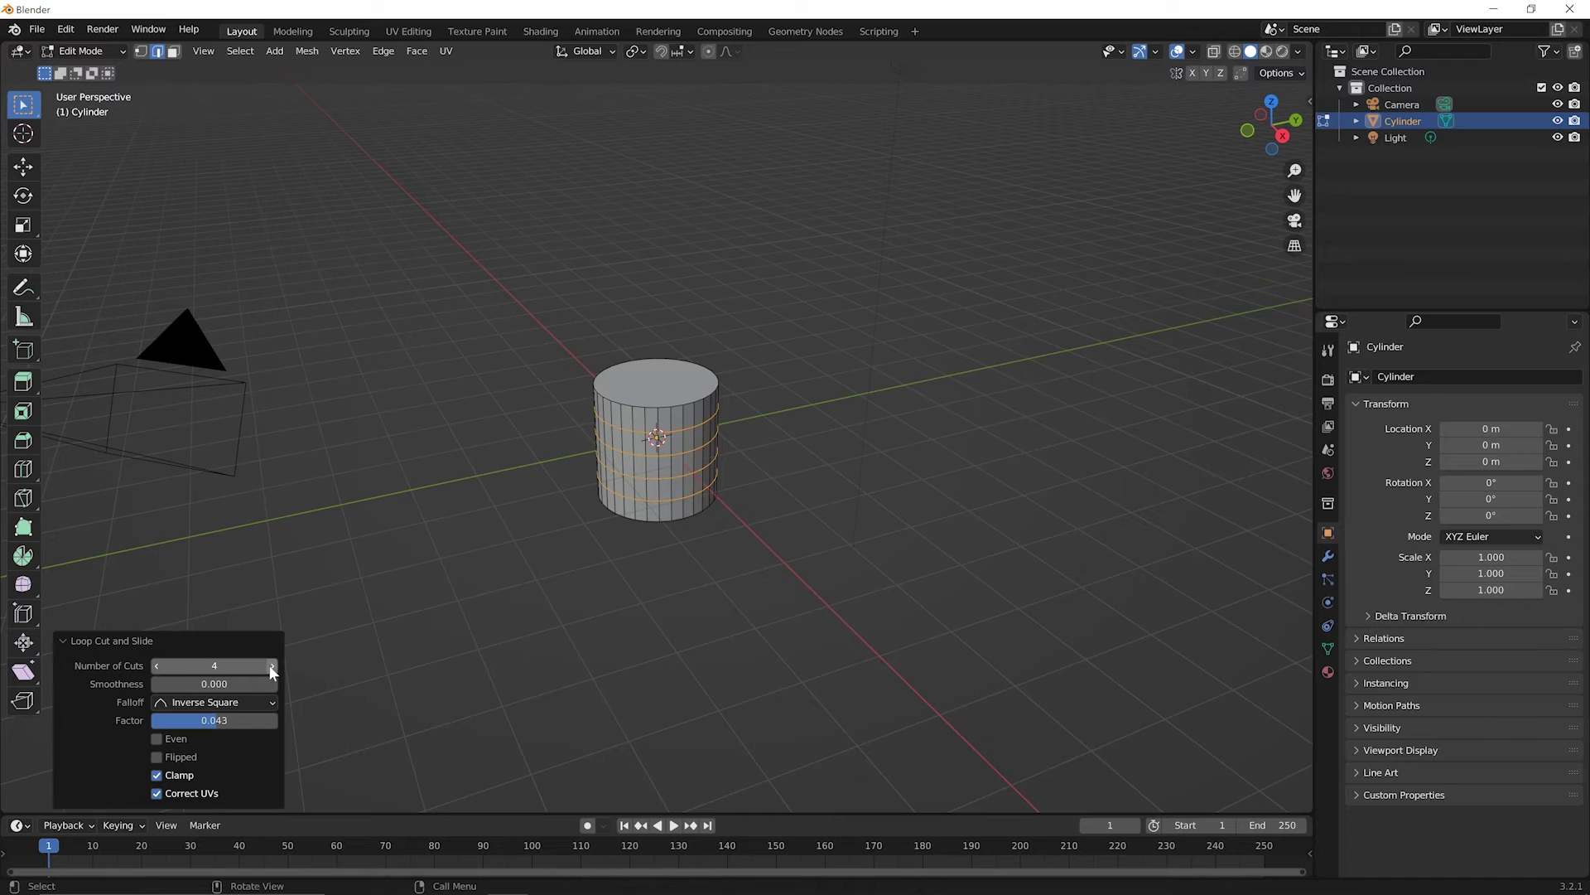
left_click(272, 665)
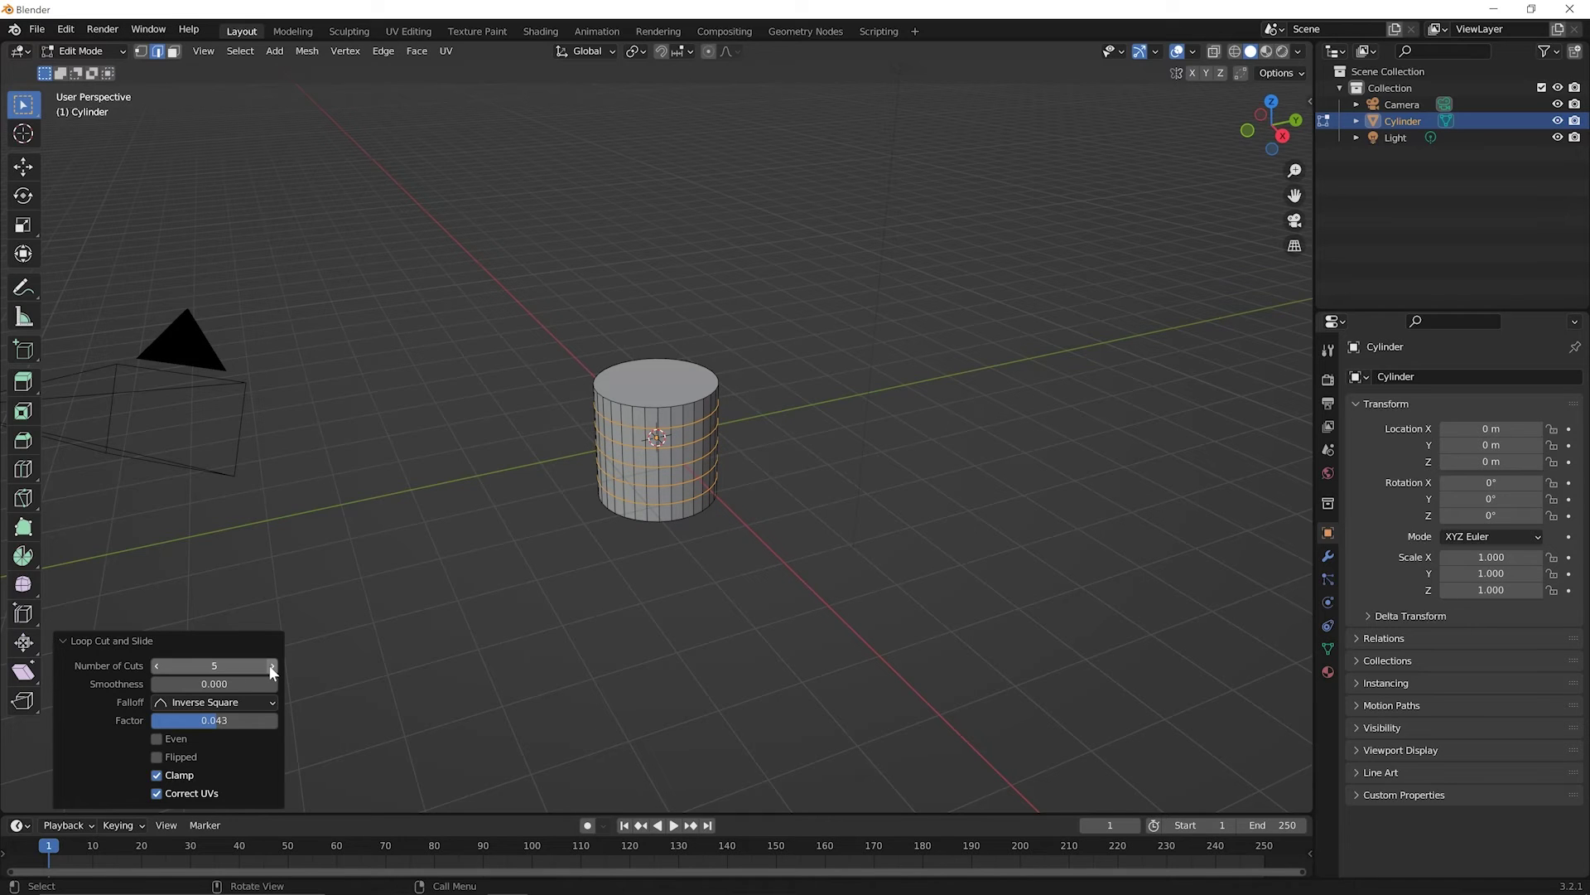
left_click(157, 665)
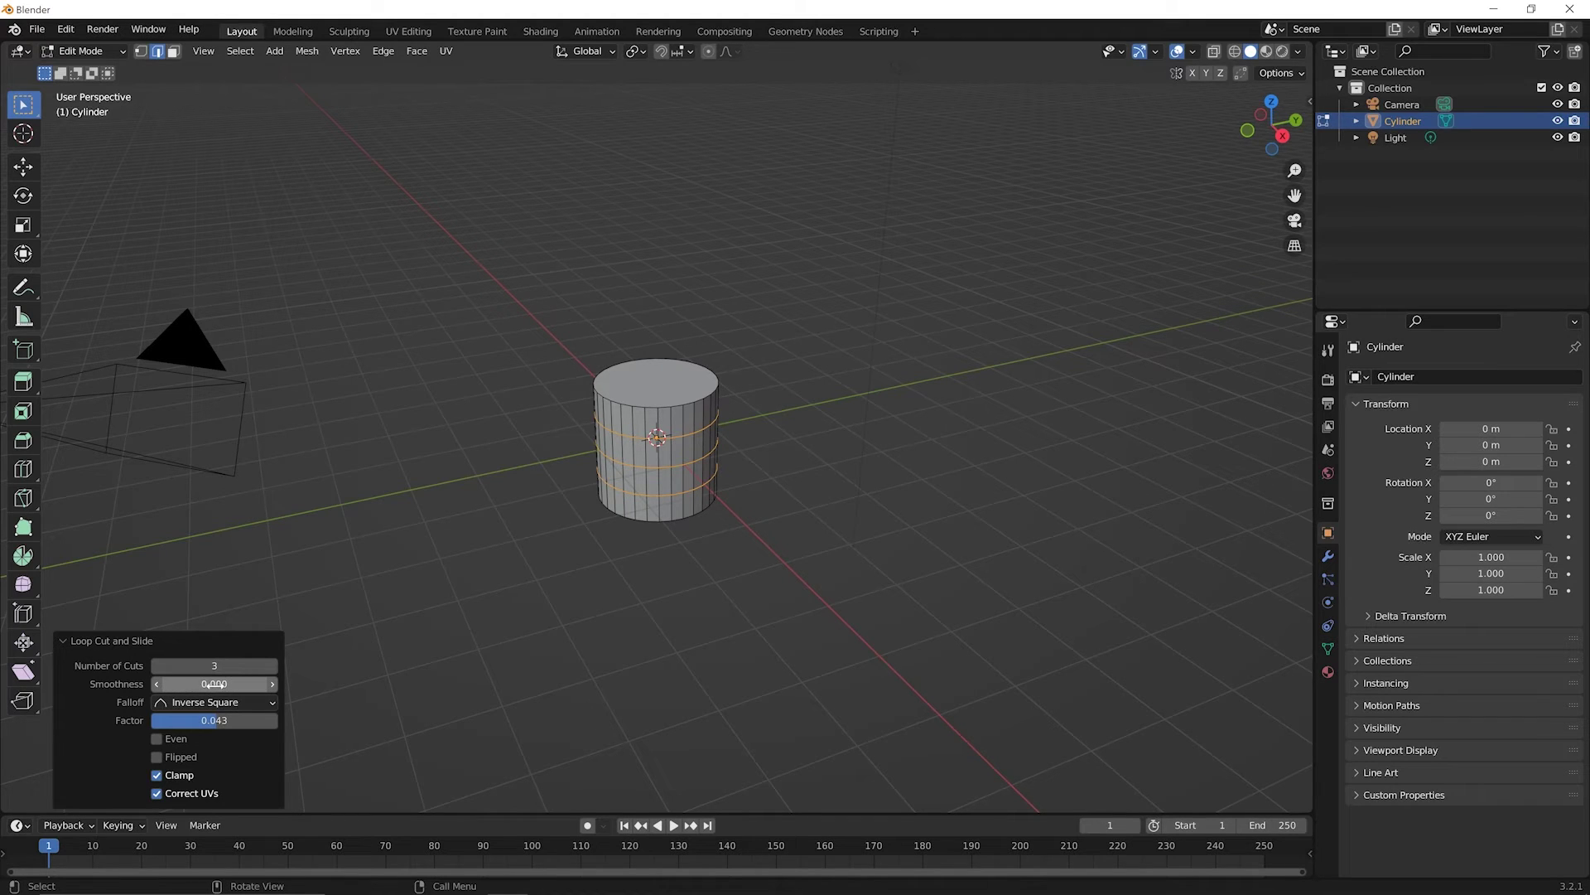
mouse_move(214, 683)
left_mouse_down()
mouse_move(248, 683)
mouse_move(189, 684)
mouse_move(244, 683)
mouse_move(188, 683)
mouse_move(211, 683)
left_mouse_up()
left_click_drag(214, 683, 230, 683)
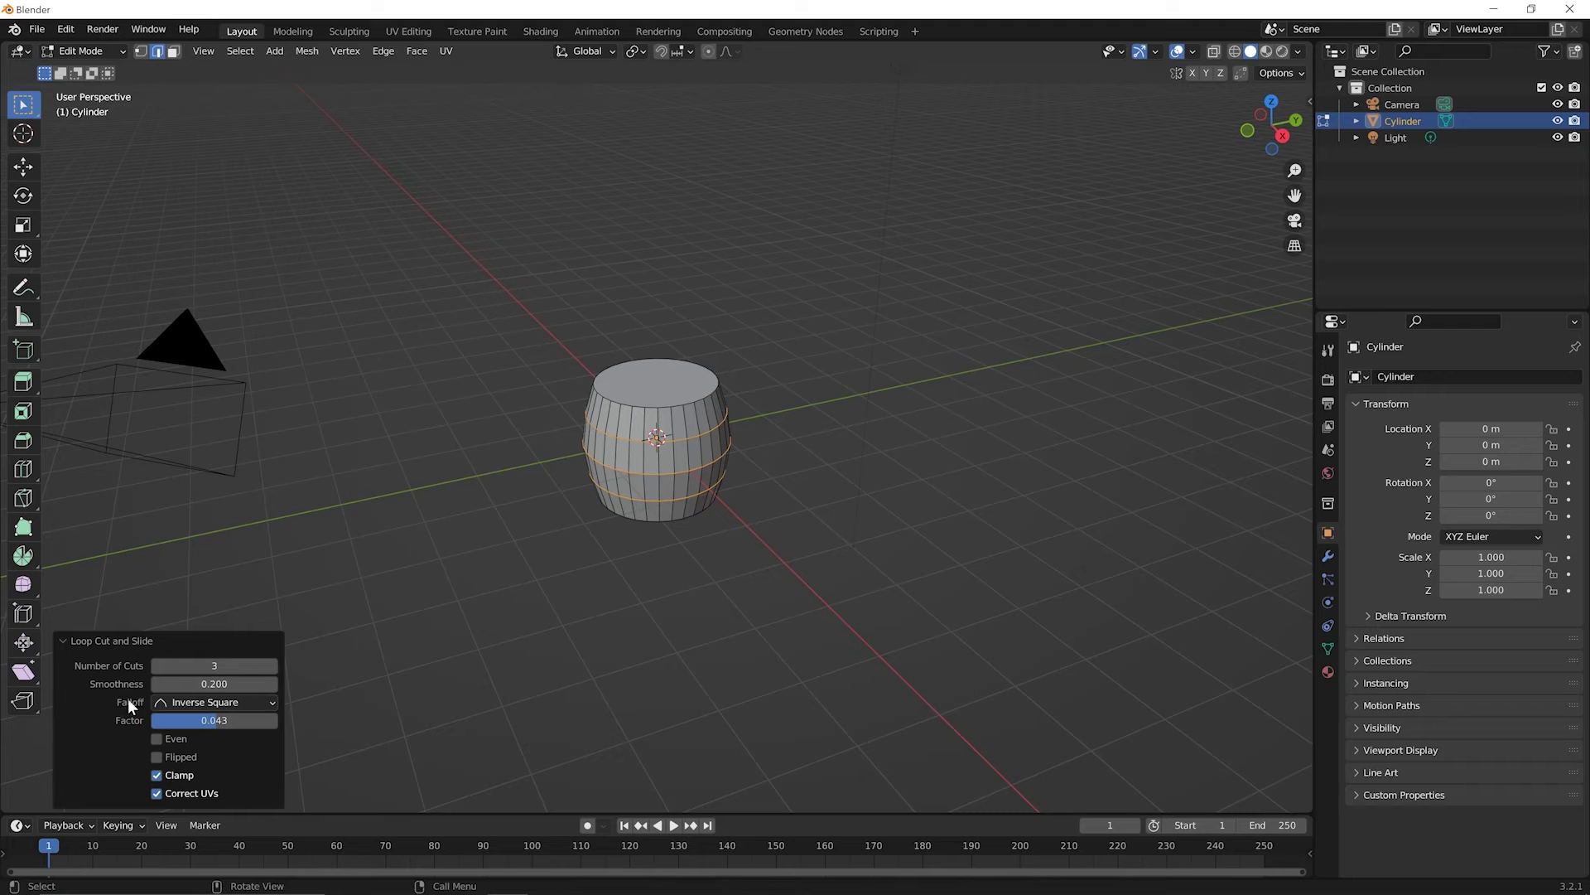
- Try Smooth, Root and Sharp falloffs, settle on Inverse Square, then deselect the loops
left_click(214, 704)
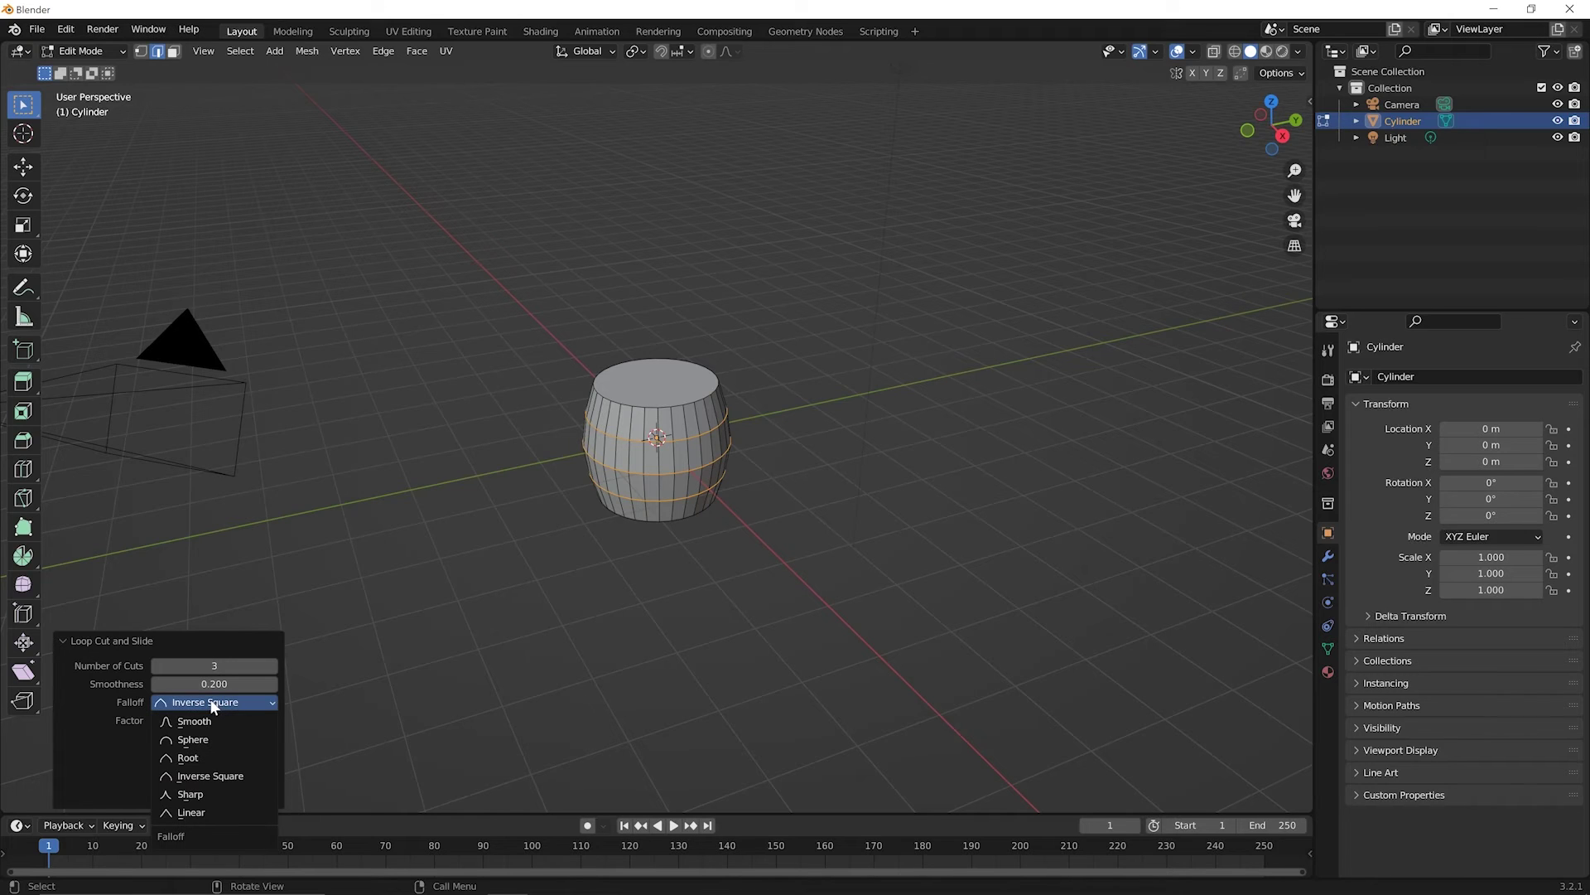
left_click(207, 720)
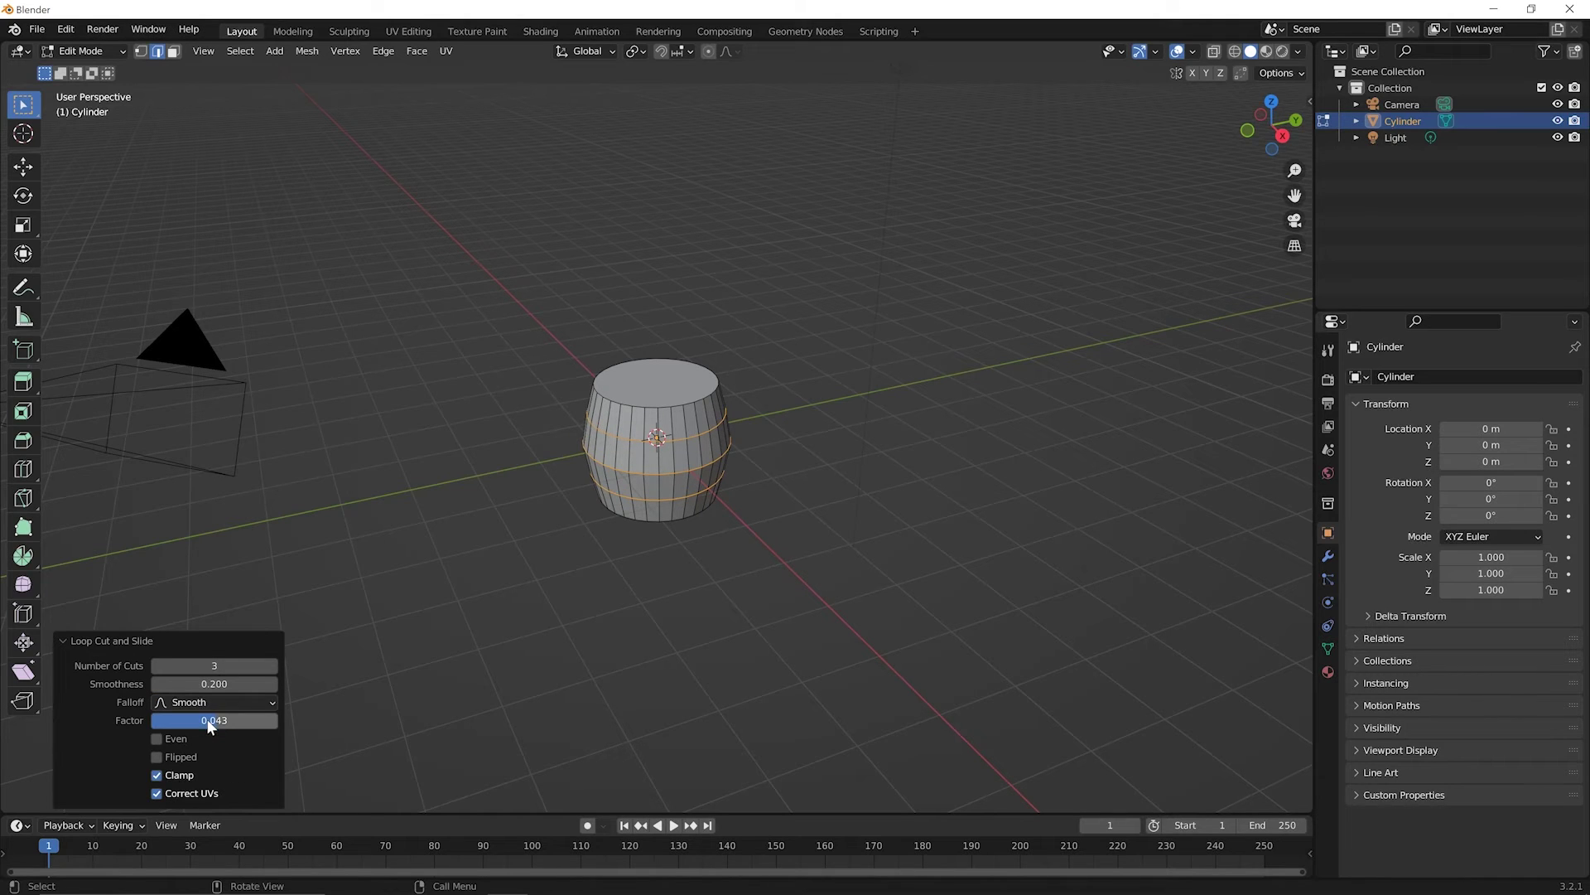
left_click(213, 703)
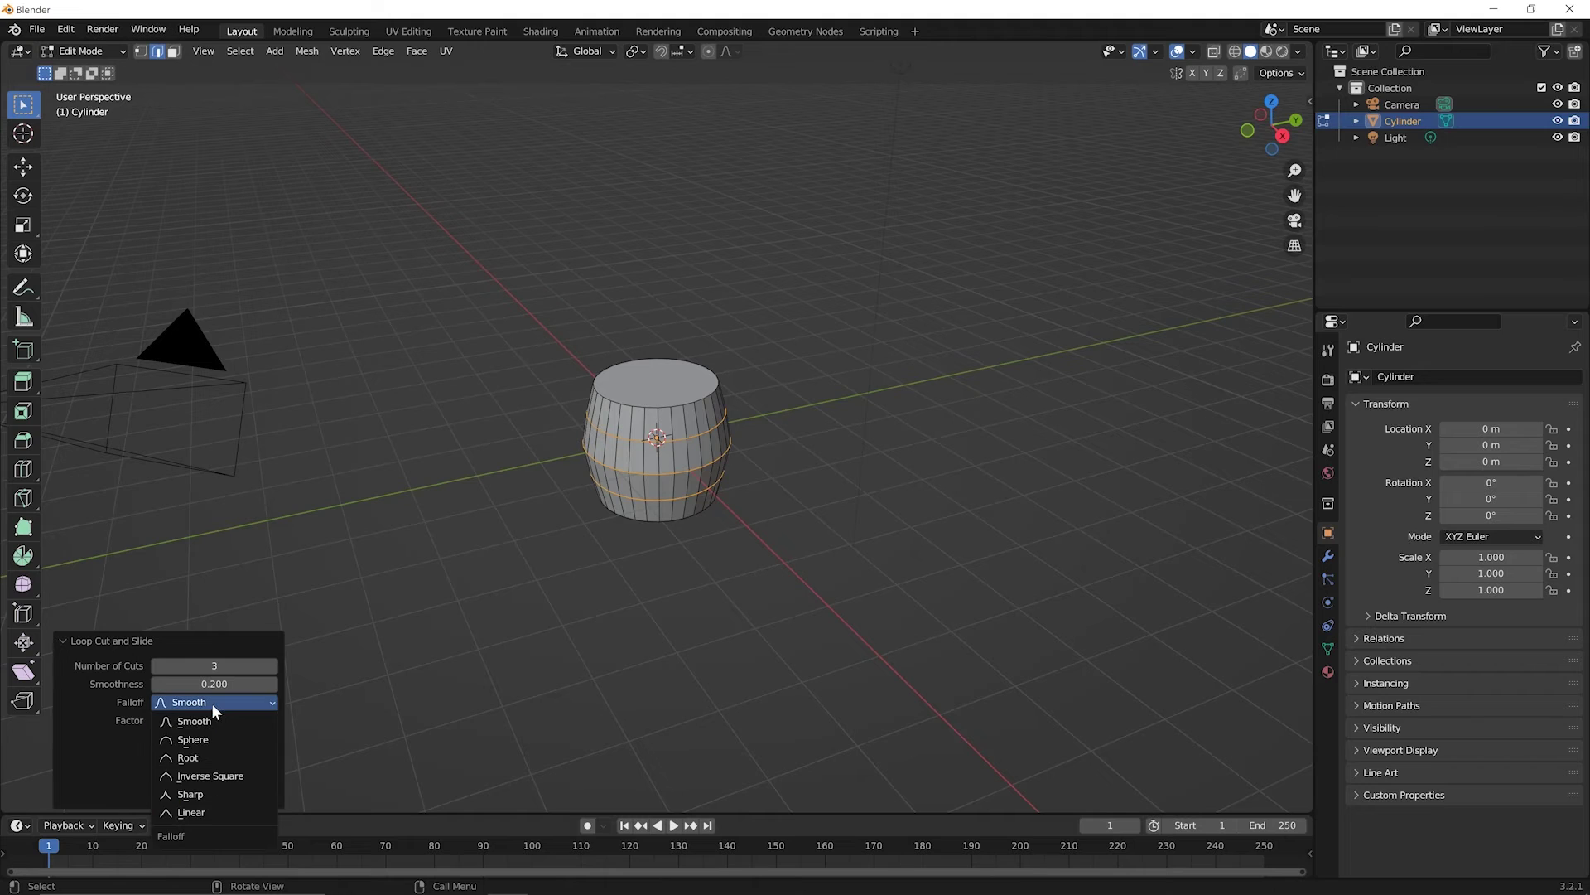
left_click(205, 761)
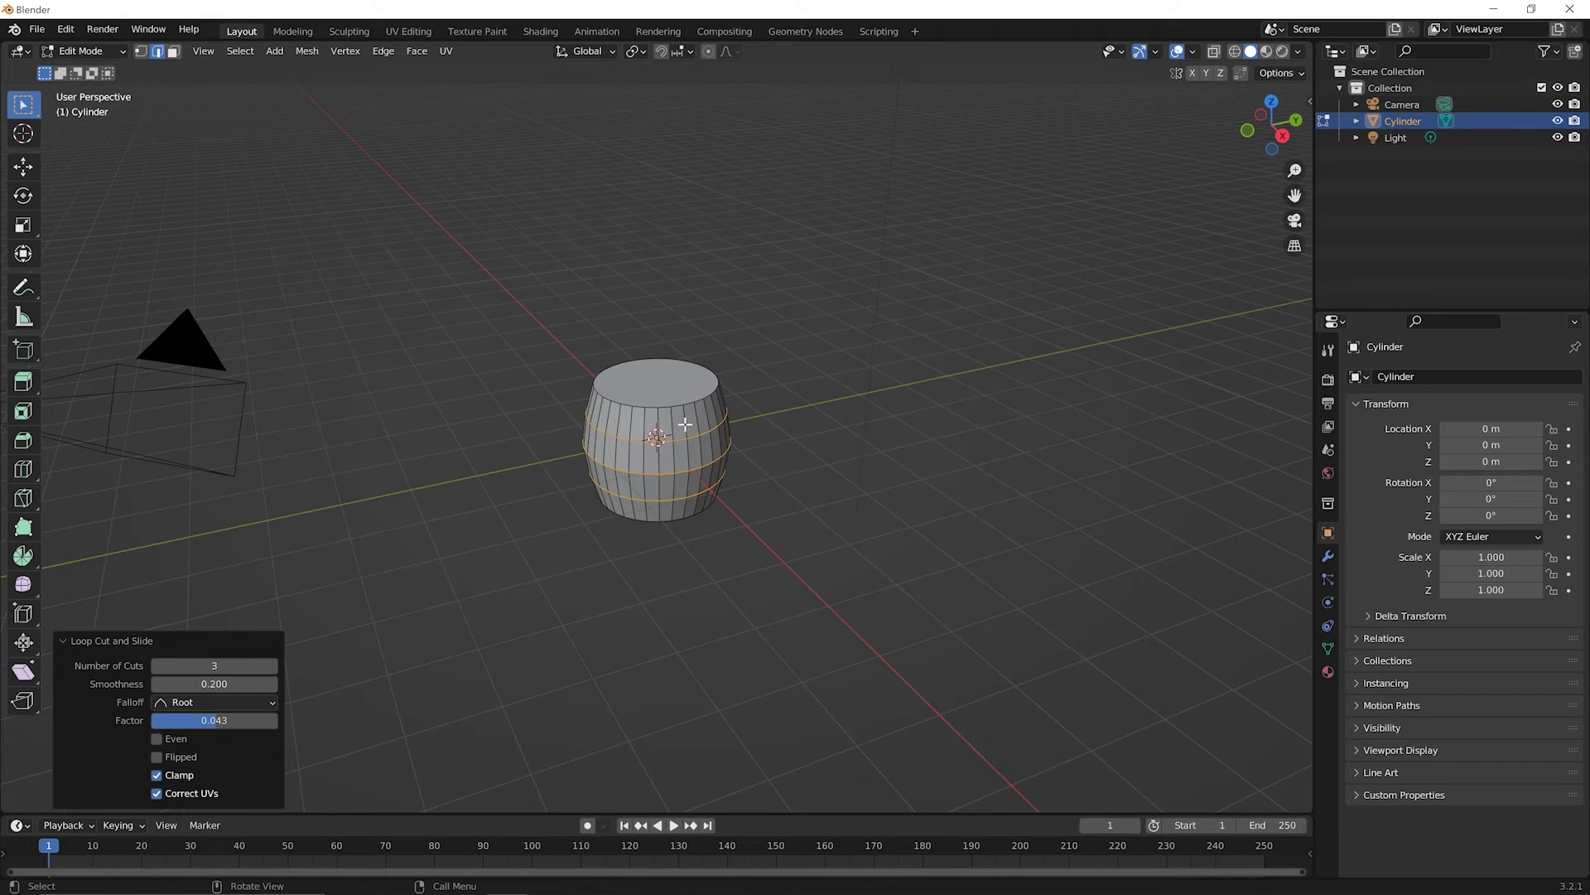
left_click(227, 703)
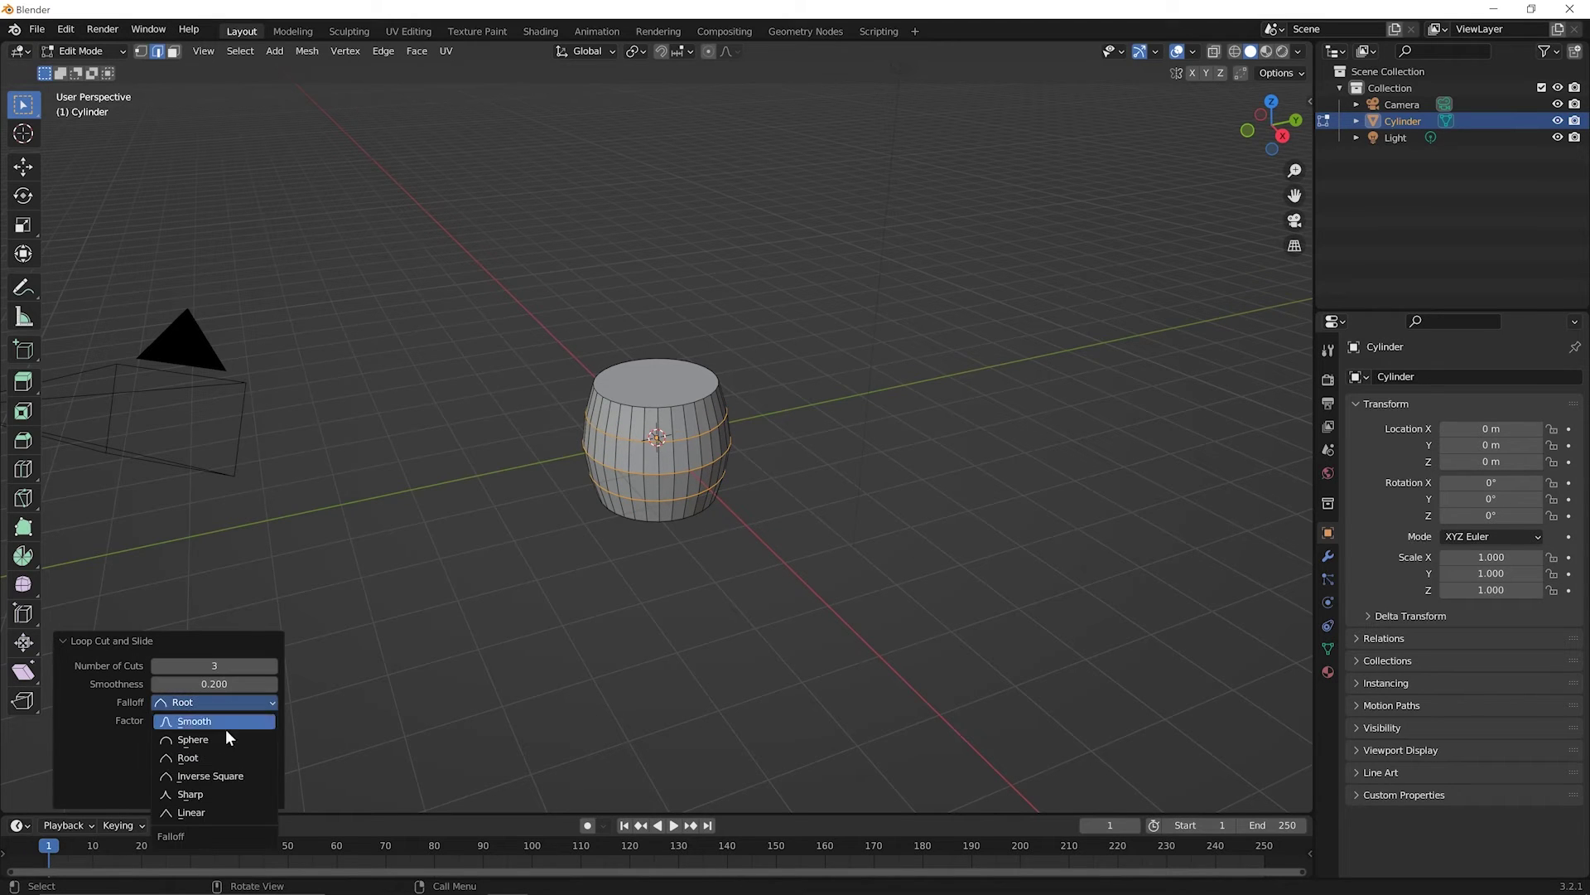
left_click(231, 794)
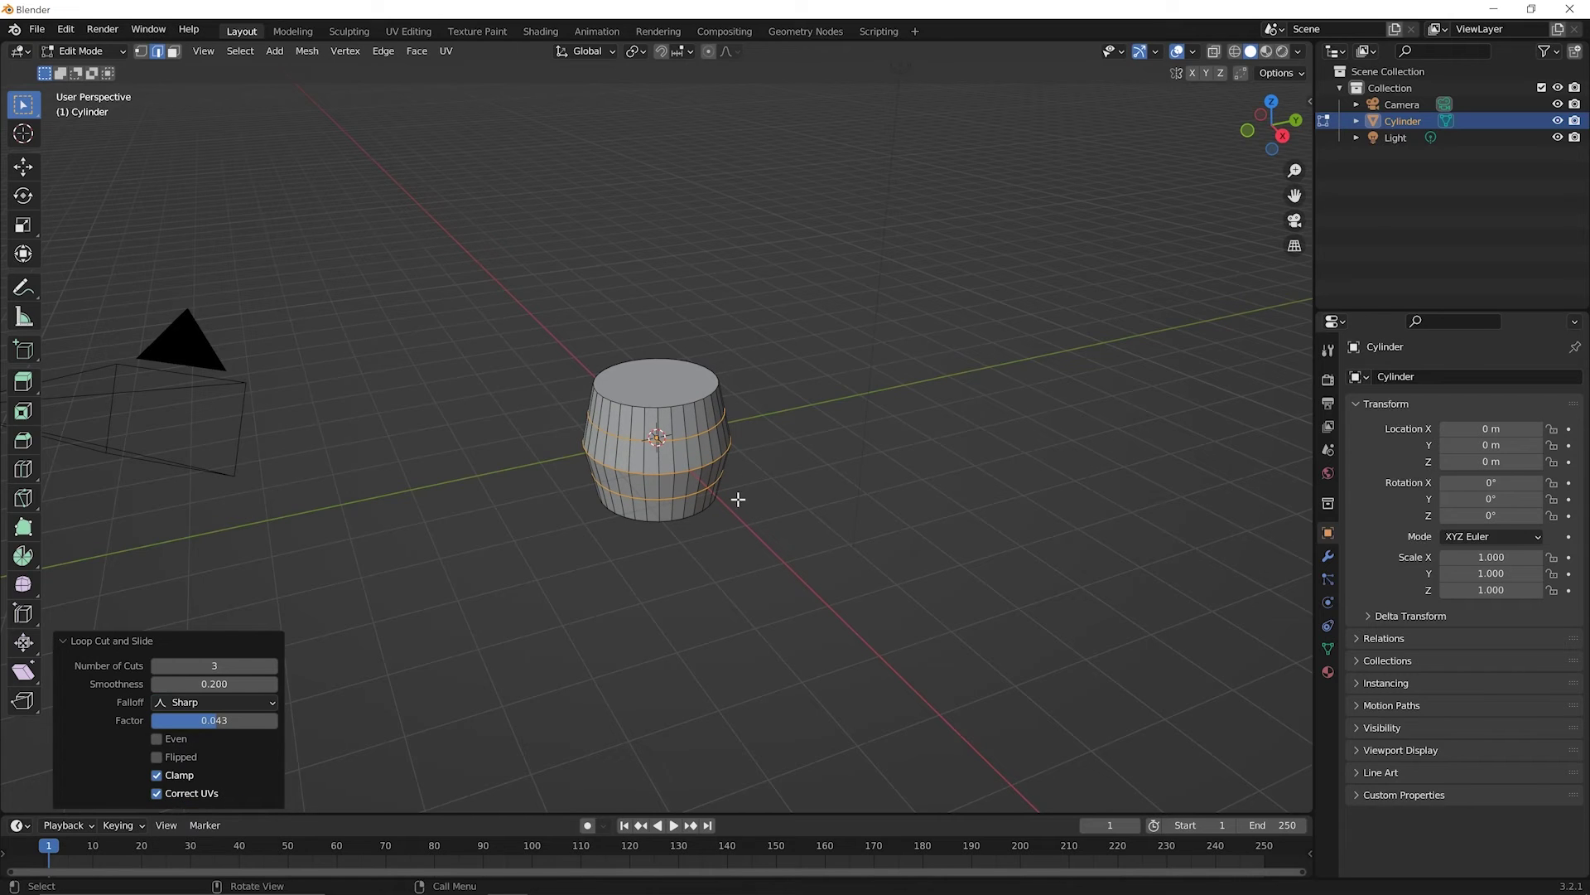
left_click(201, 704)
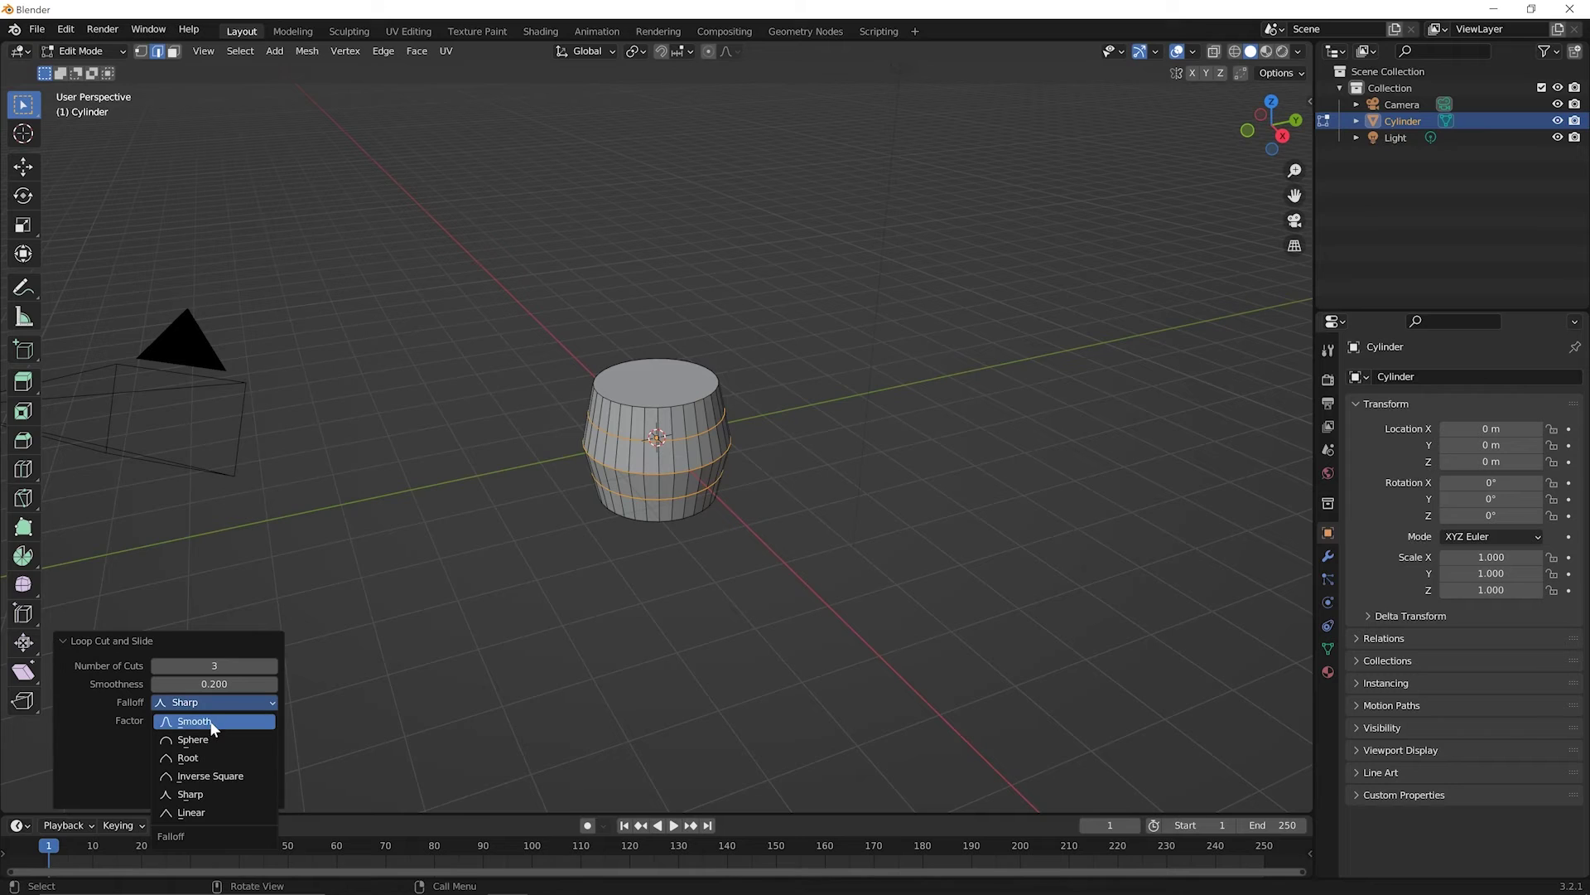
left_click(231, 781)
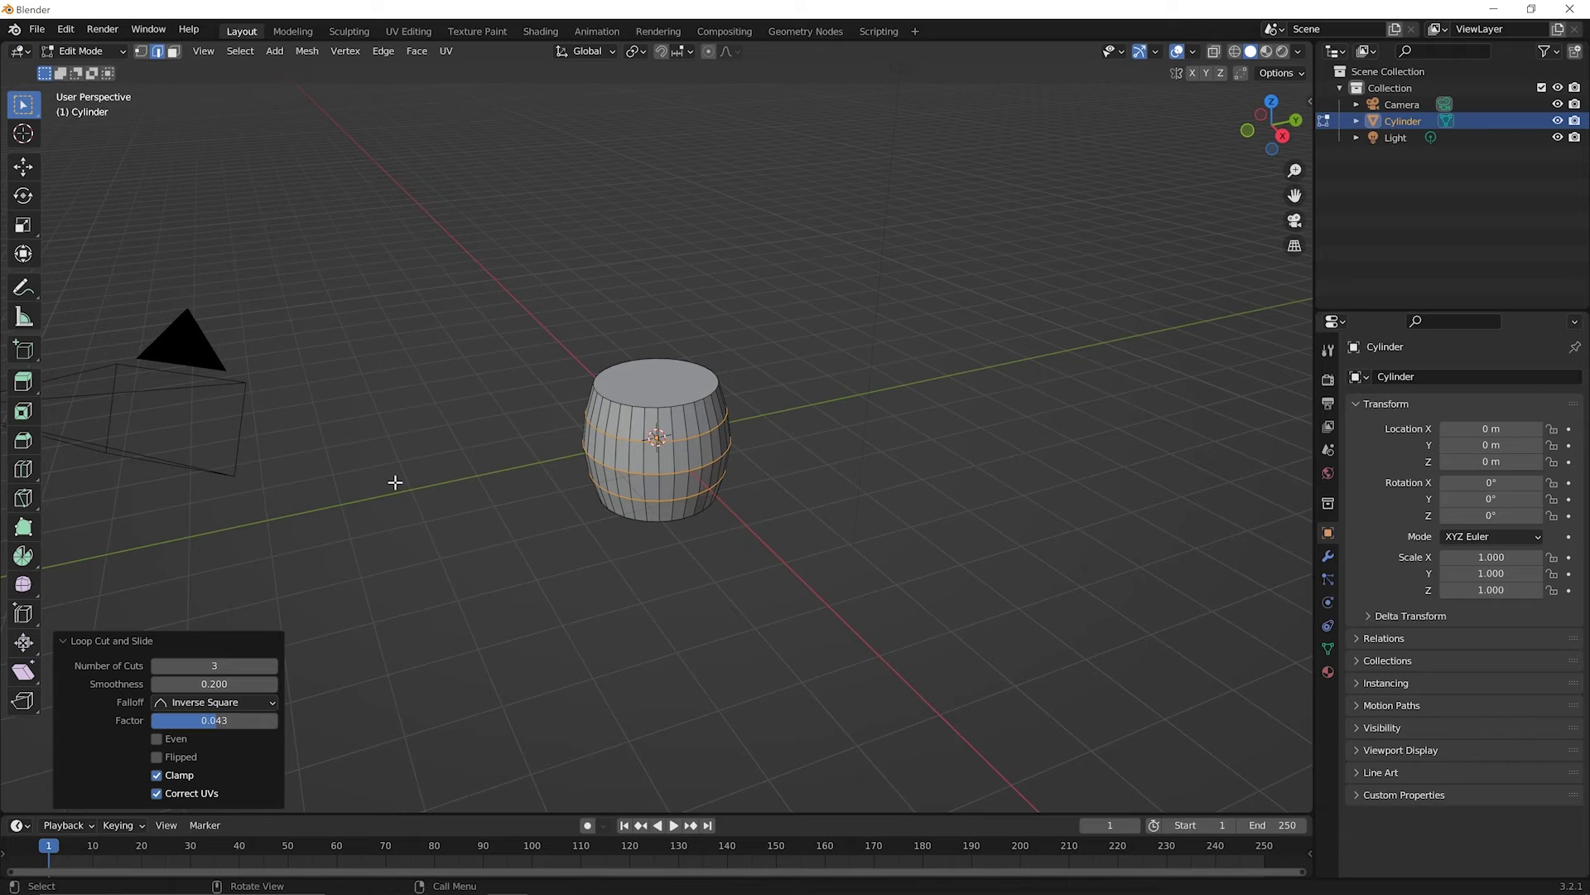
left_click(491, 413)
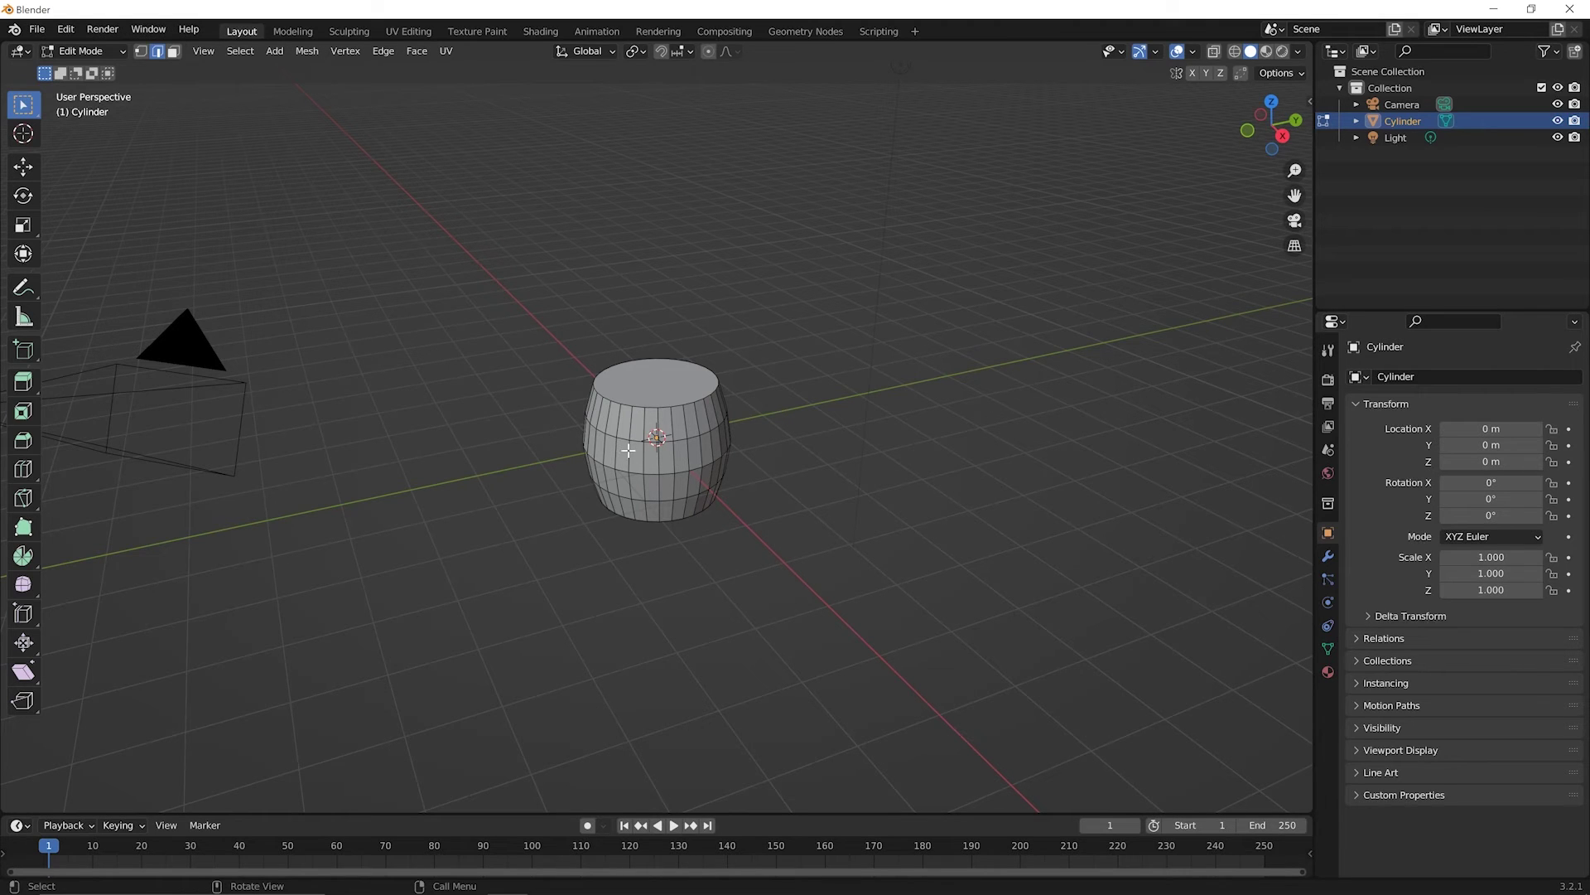
- Zoom in on the barrel-shaped cylinder to inspect its edge loops
scroll(627, 439, "up", 3)
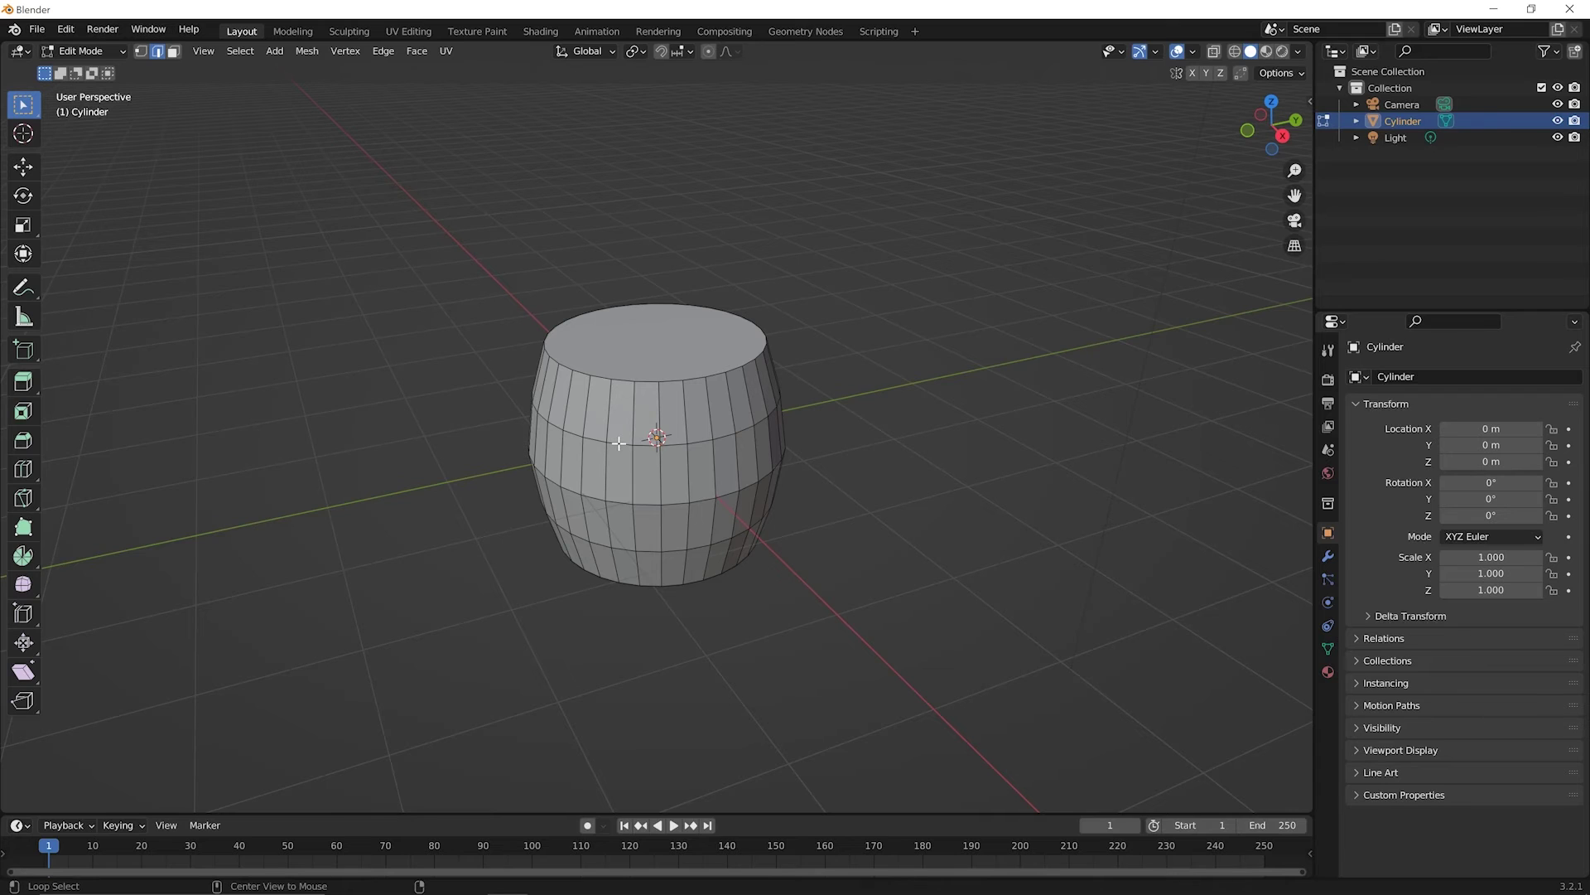
- Select the cylinder's middle edge loop and scale it inward to 0.836
left_click(619, 443, "alt")
key("s")
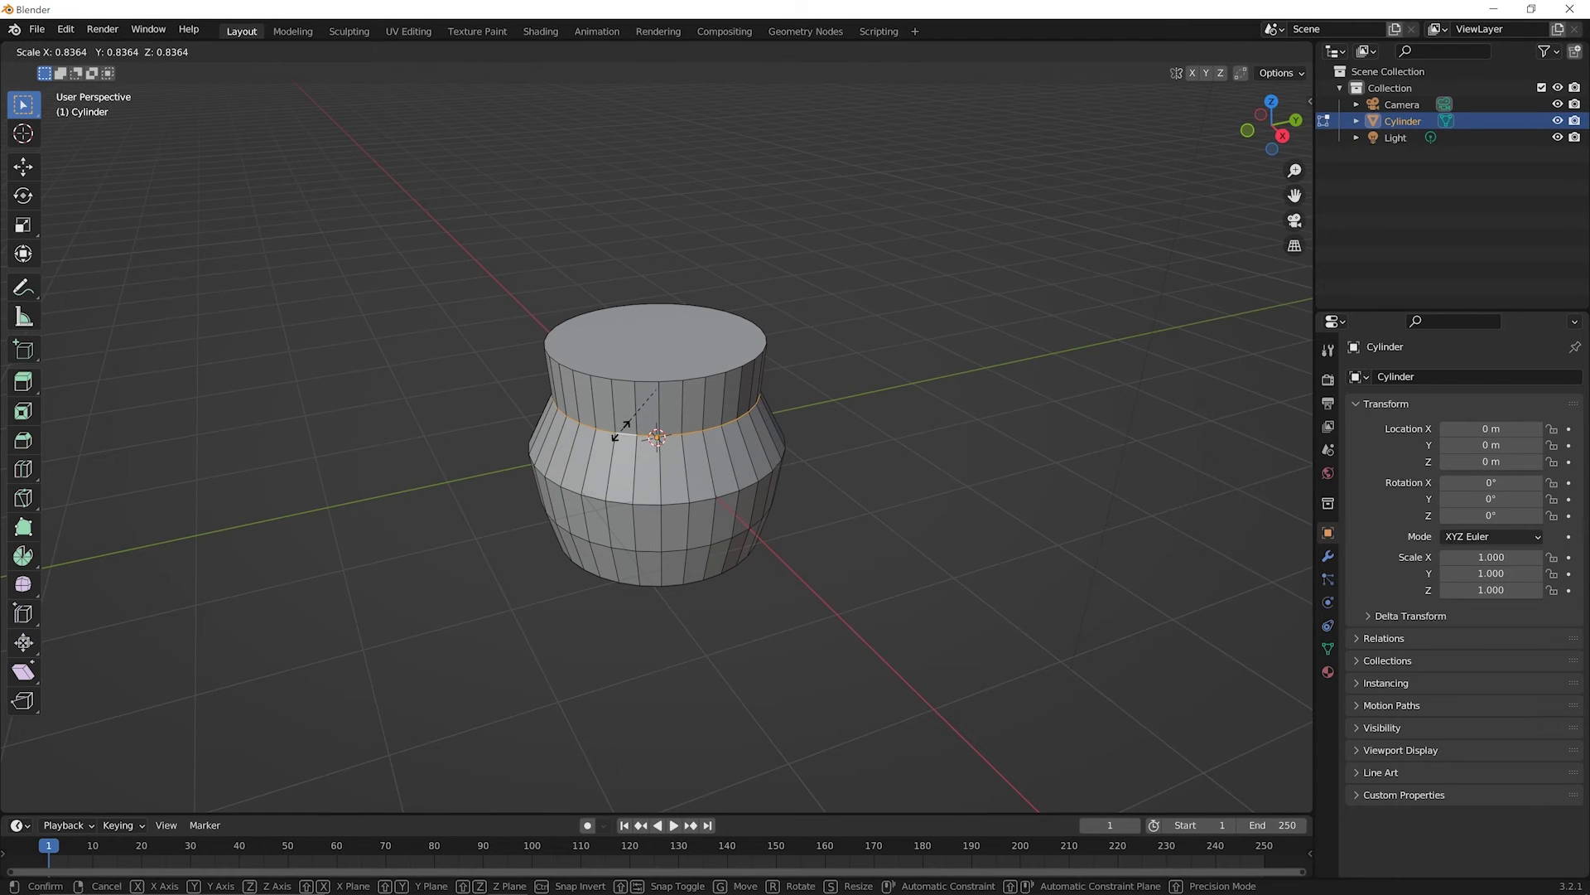
left_click(619, 431)
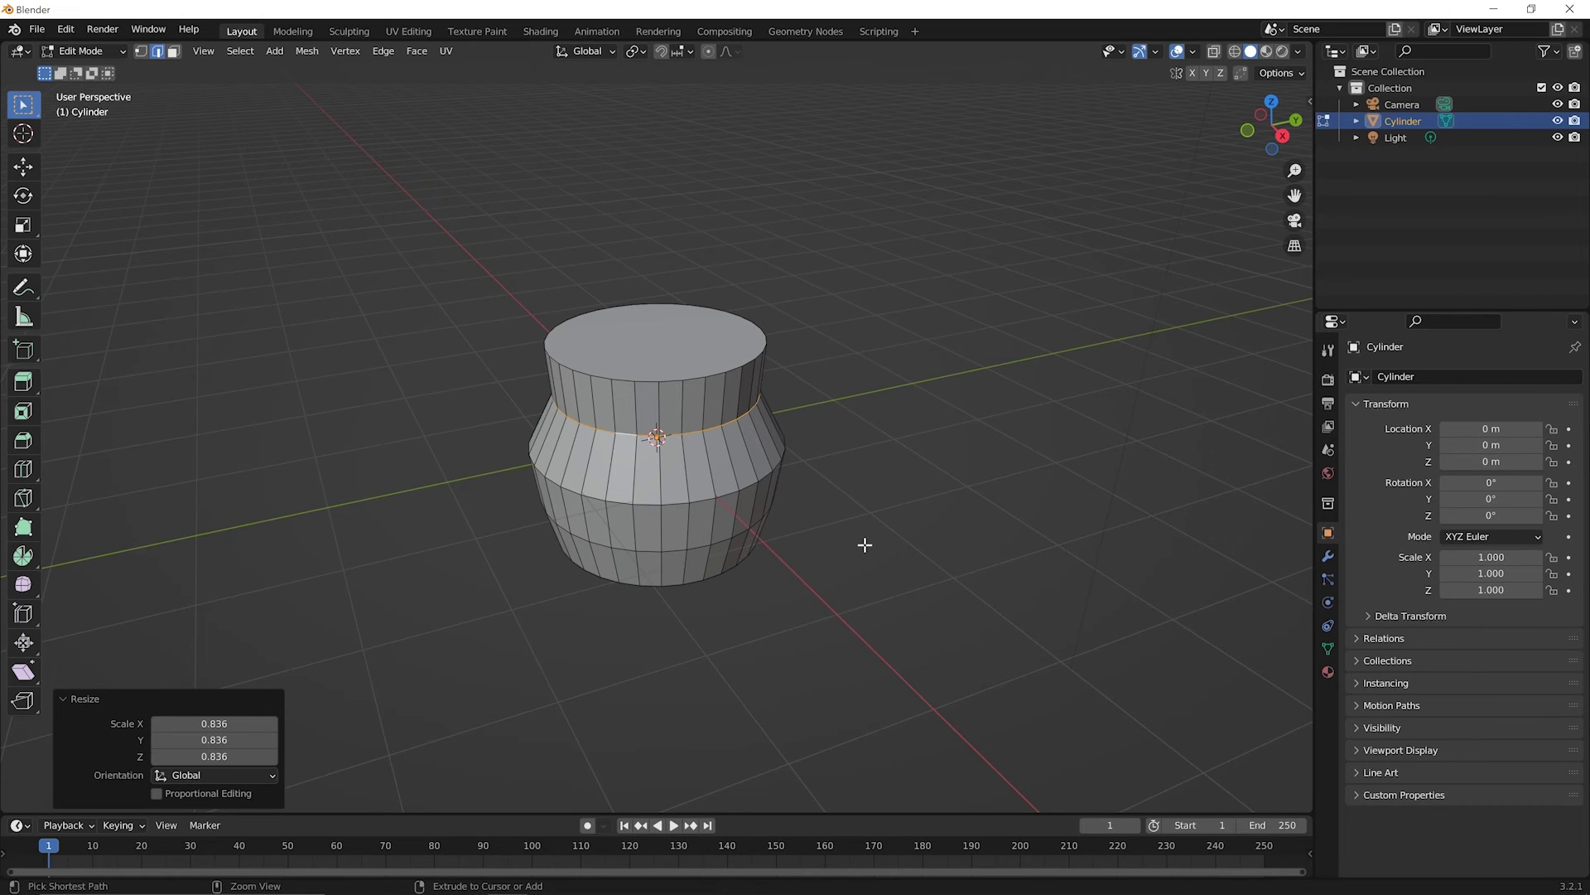
- Undo the pinch and loop cuts, returning to a plain cylinder in edge select mode
key("ctrl+z")
key("ctrl+z")
key("ctrl+z")
key("ctrl+z")
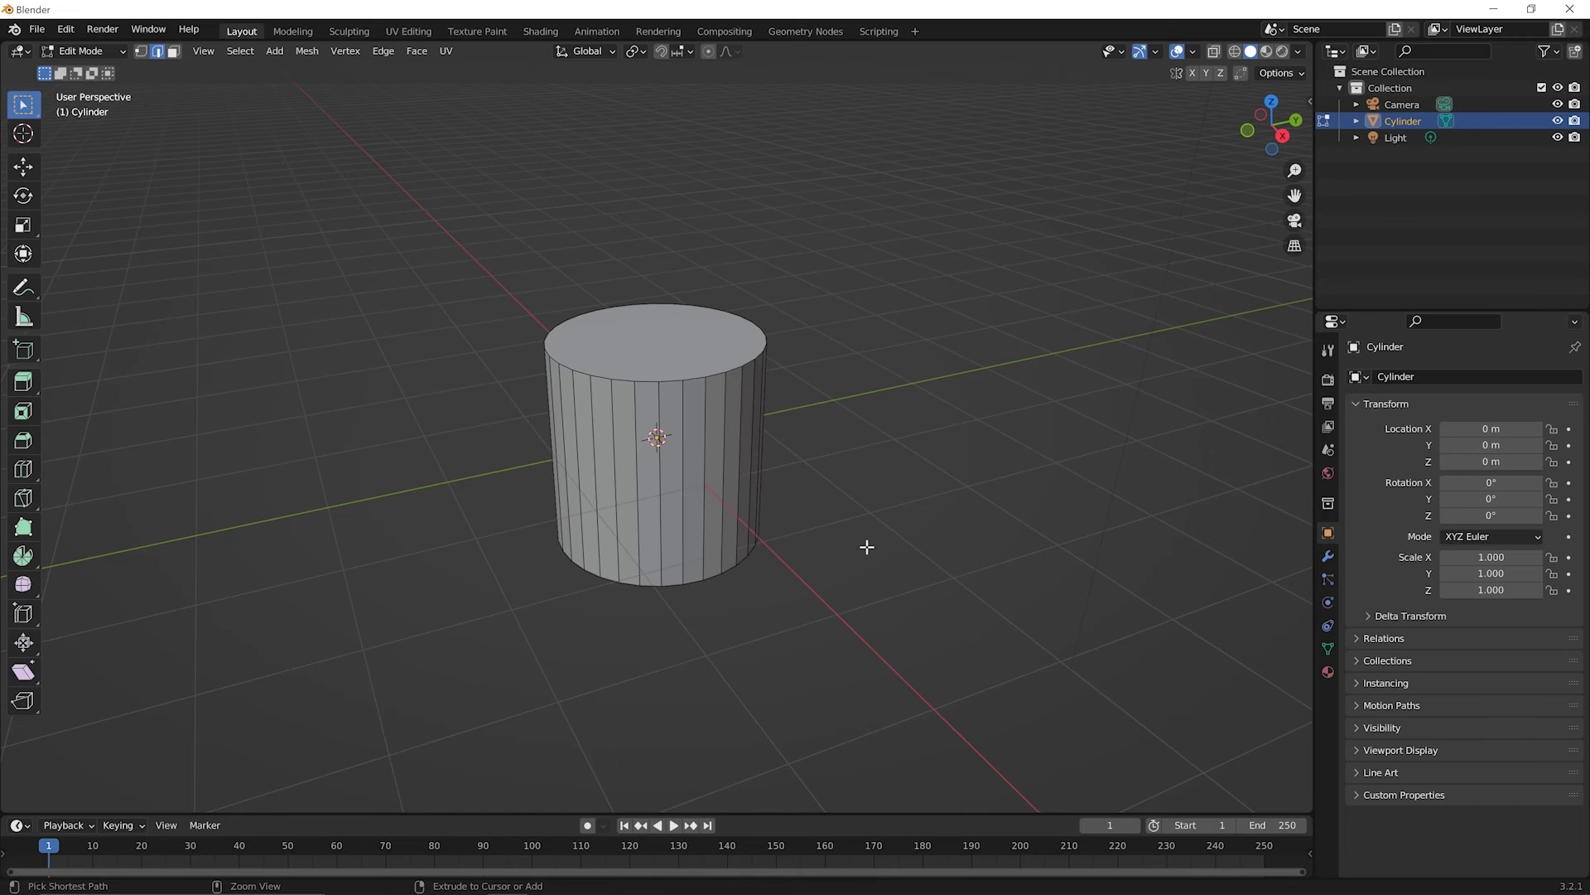
key("ctrl+z")
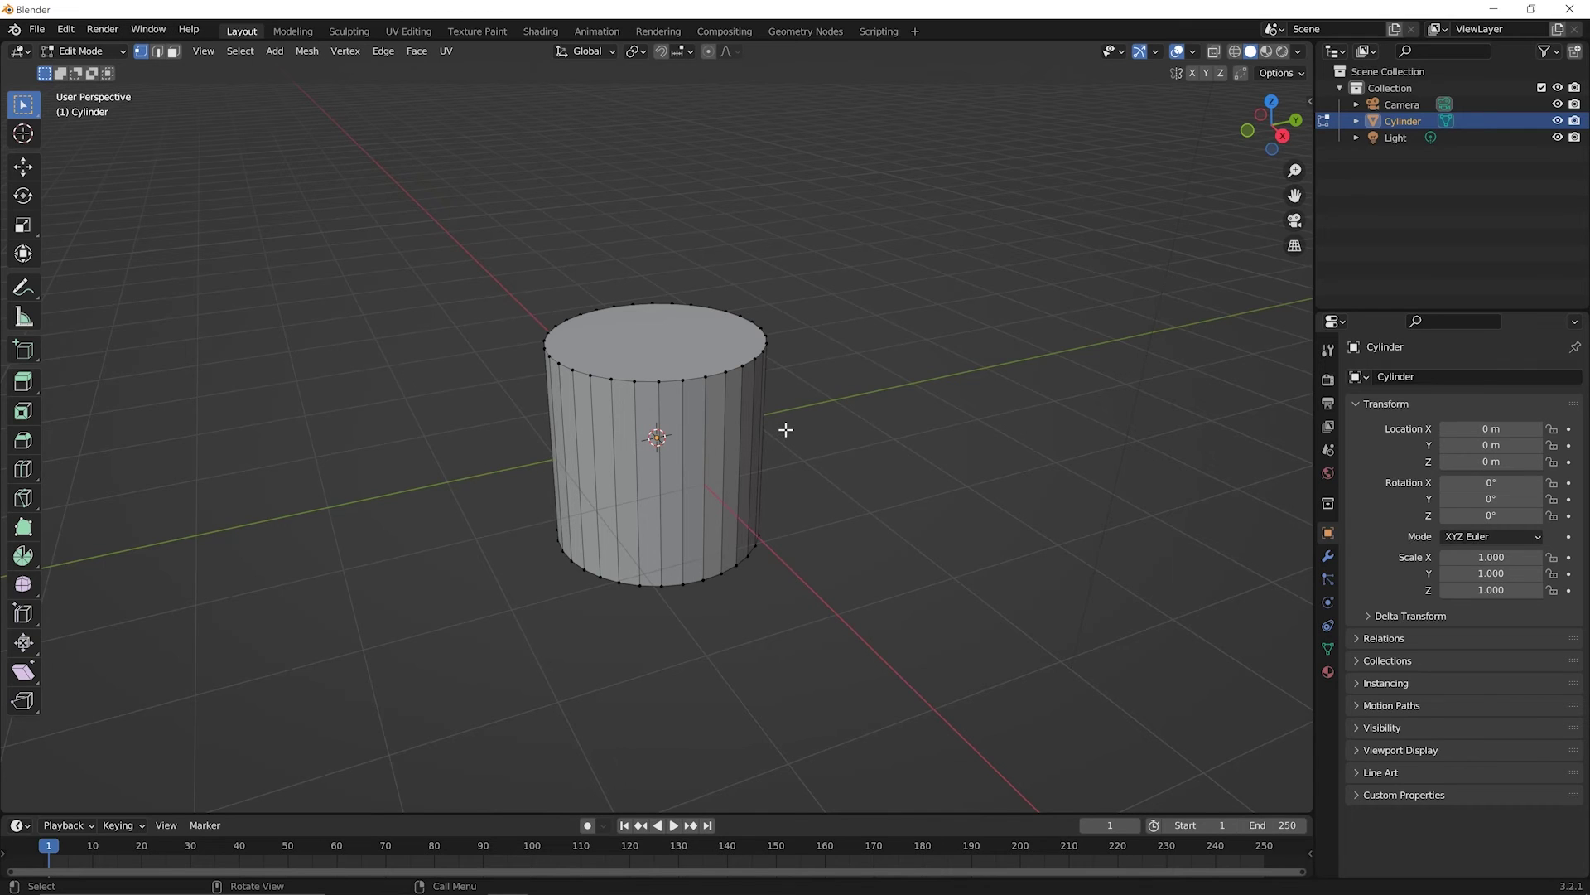
key("2")
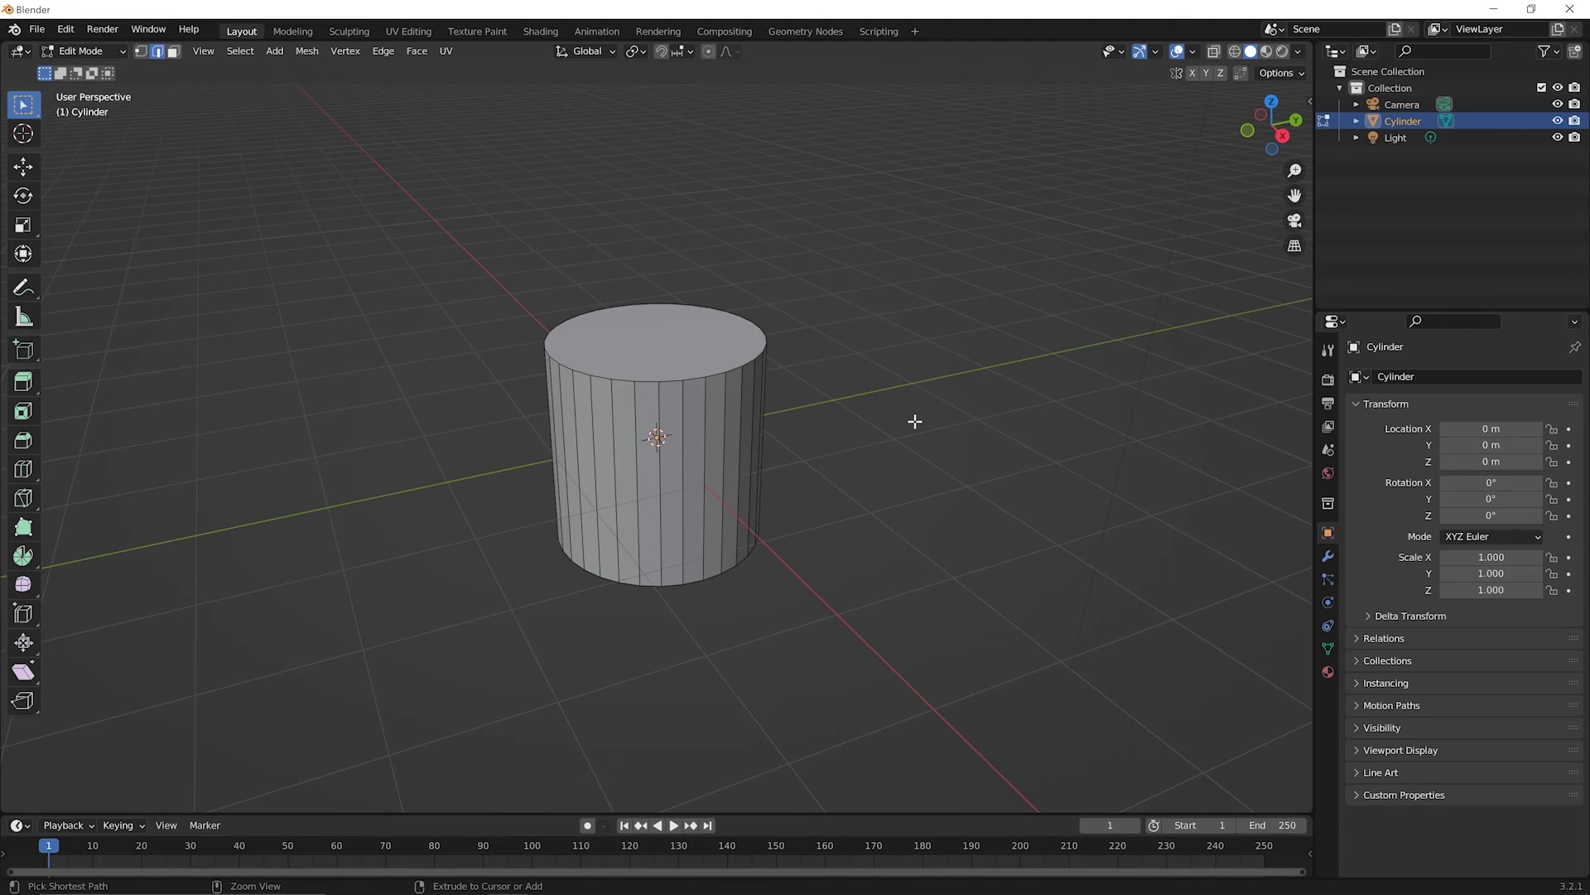
- Add four evenly spaced horizontal loop cuts around the cylinder's body
key("ctrl+r")
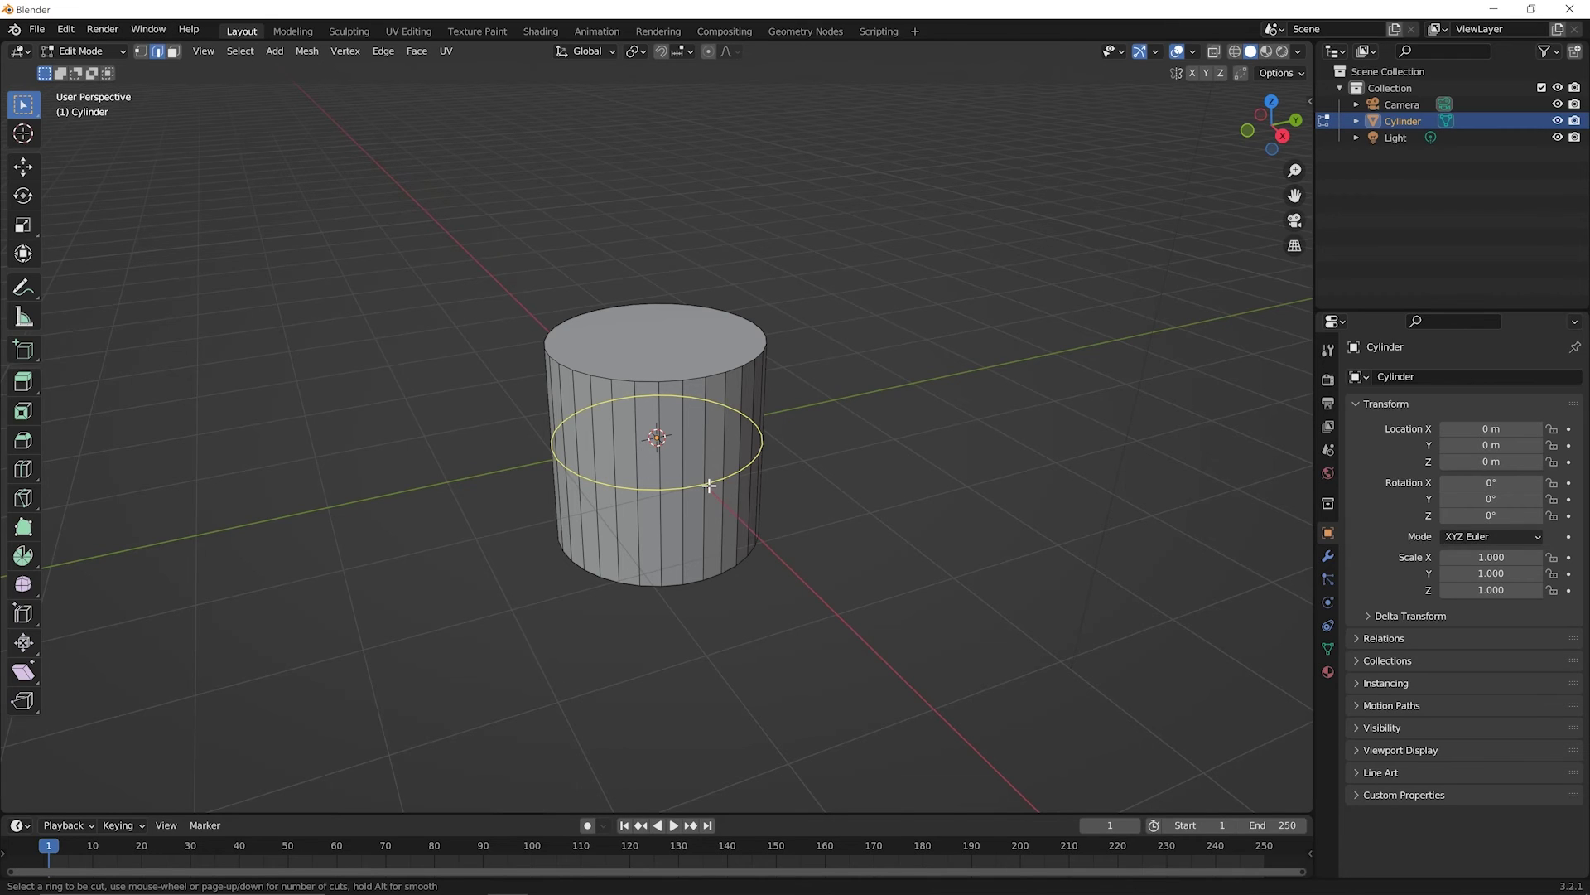
scroll(710, 485, "up", 3)
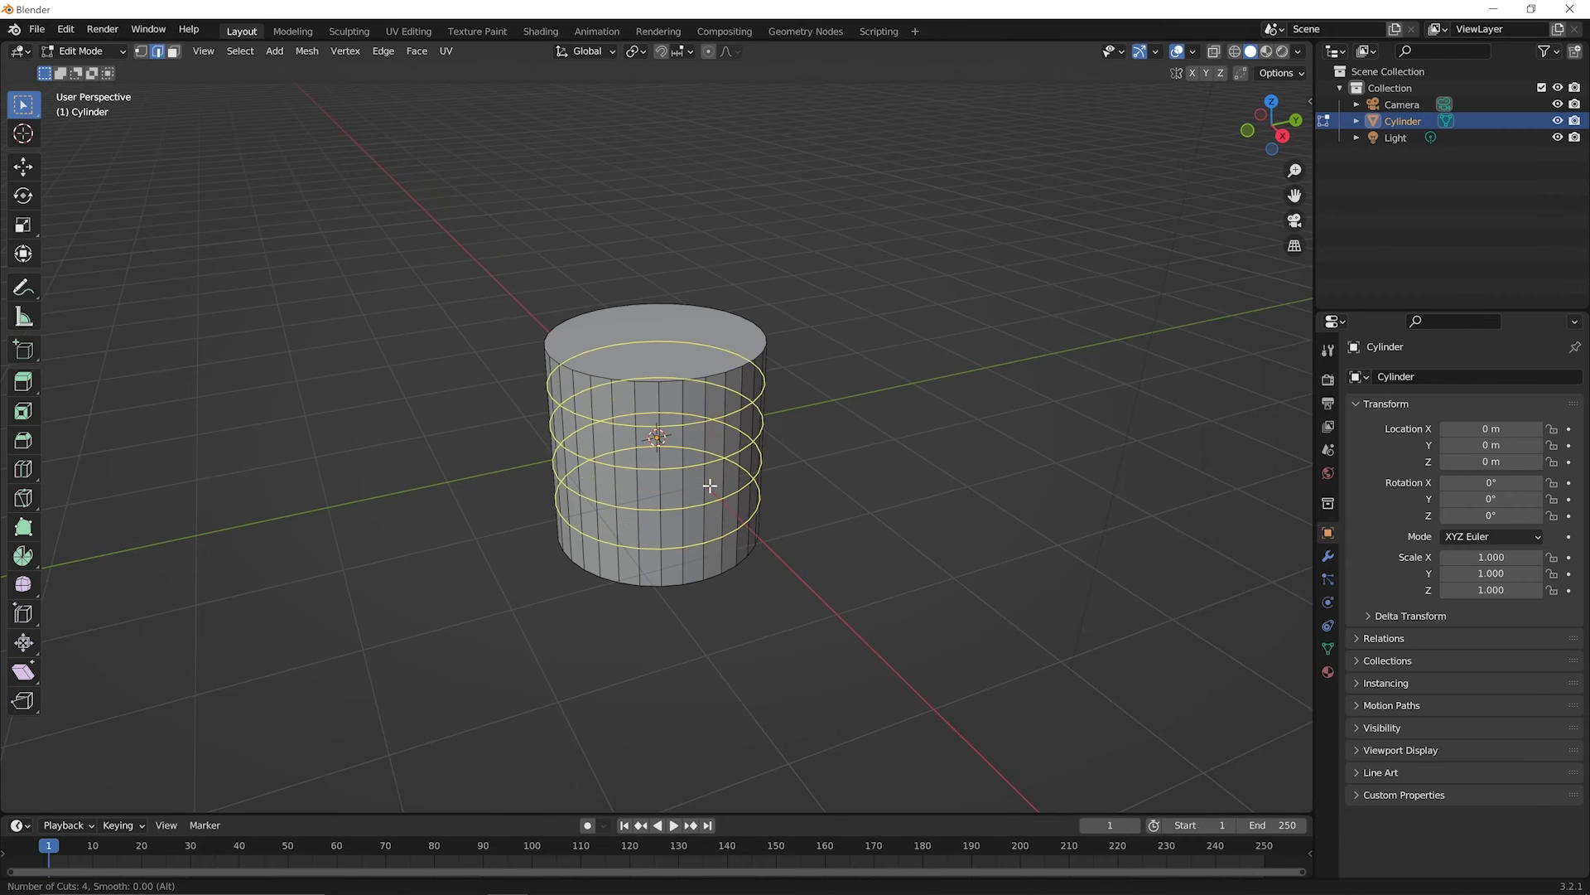
left_click(710, 485)
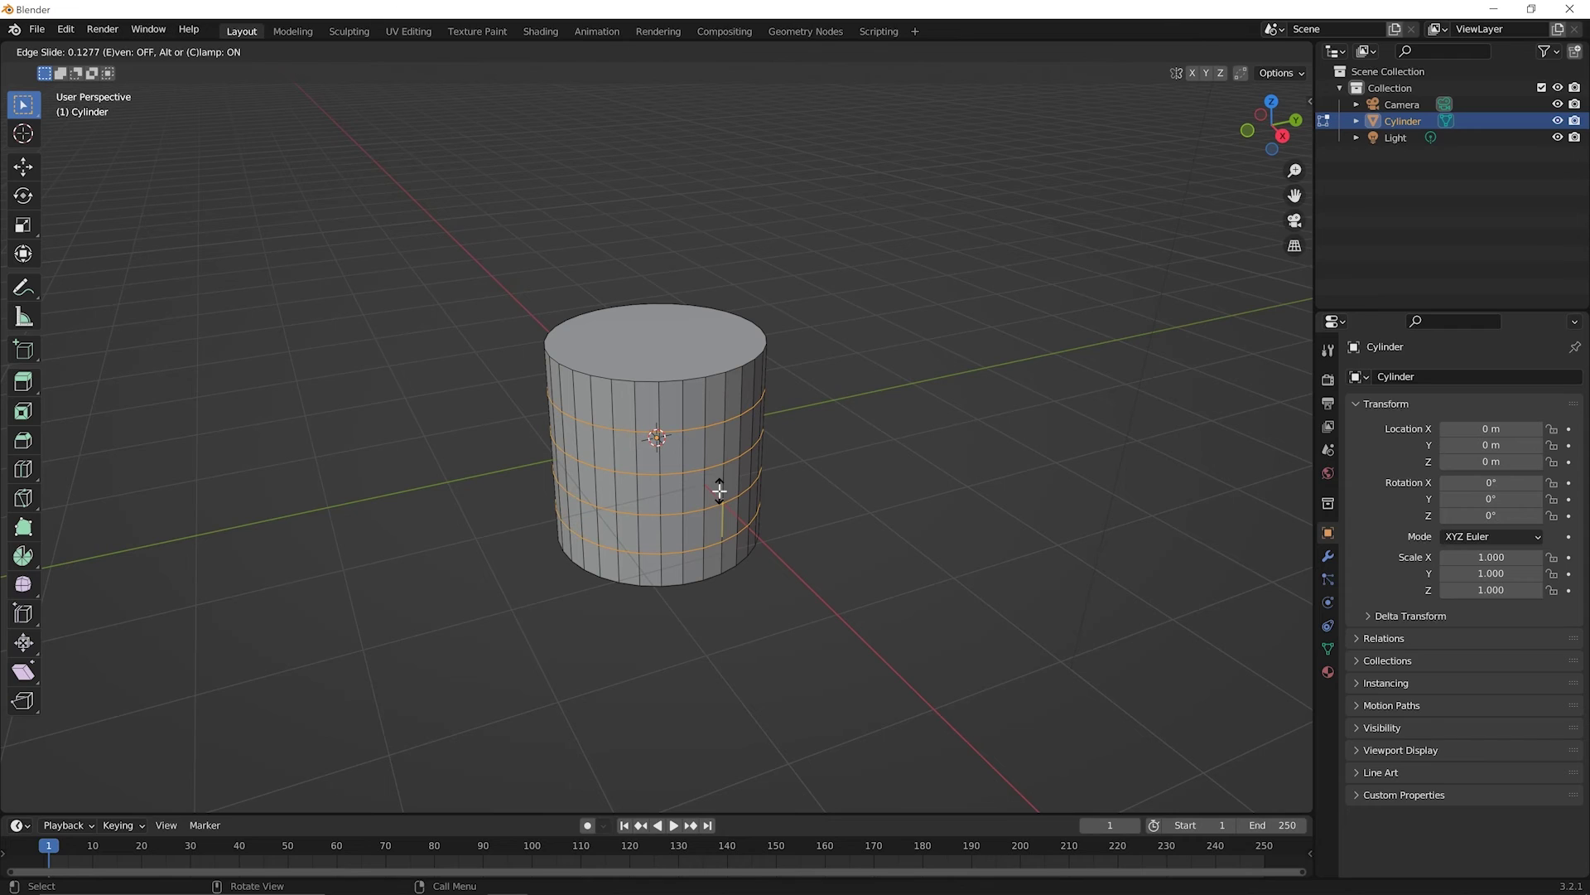
left_click(719, 491)
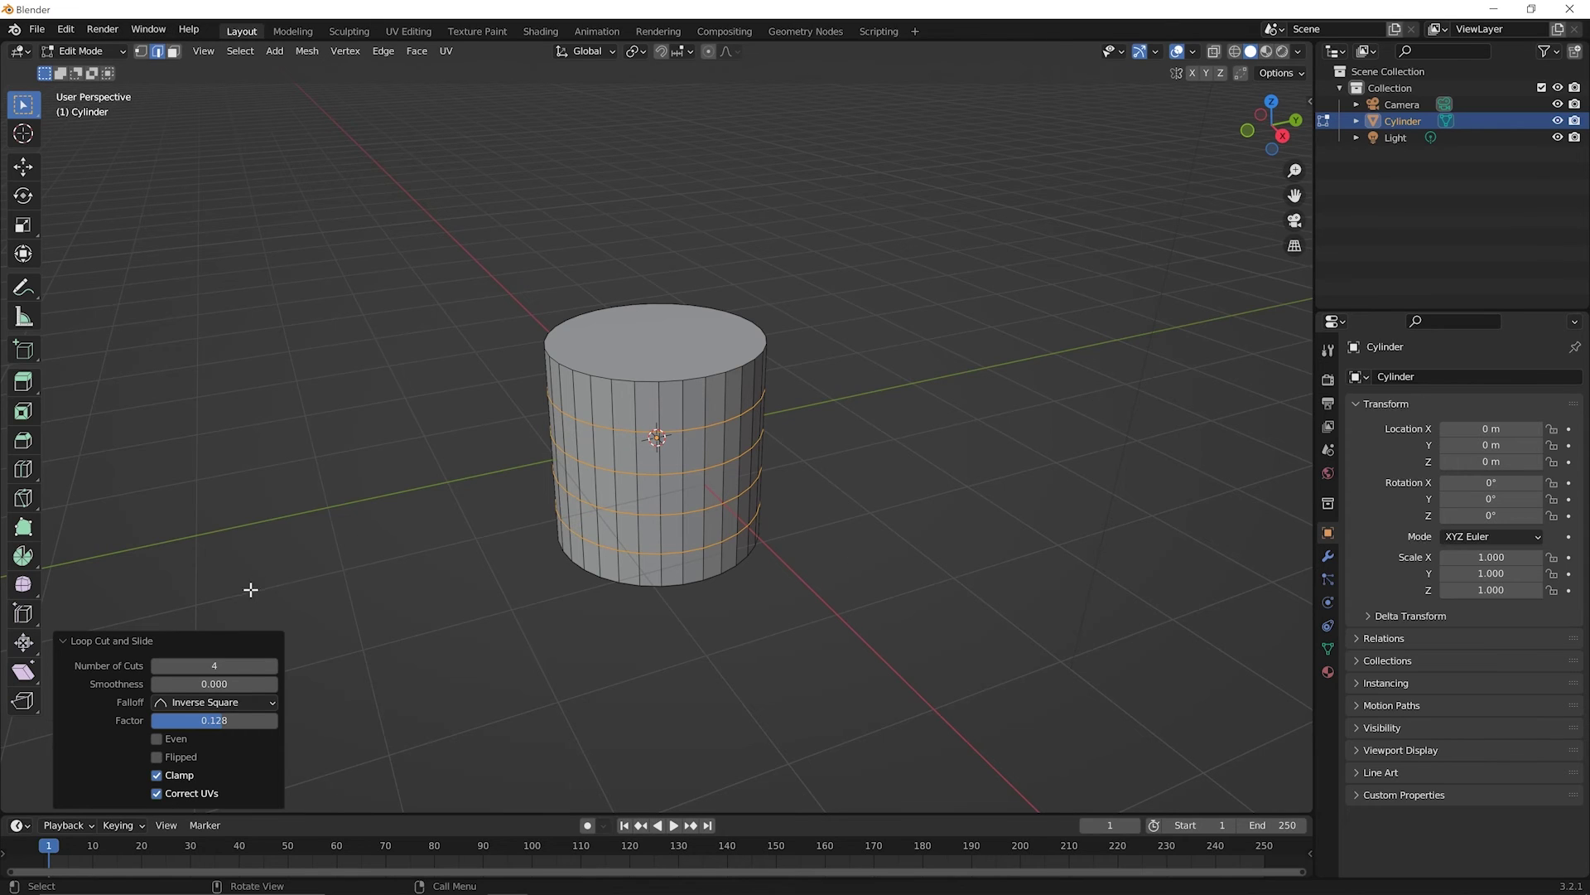
- Collapse the loop cut settings, deselect the new loops, and return to Object Mode
left_click(77, 639)
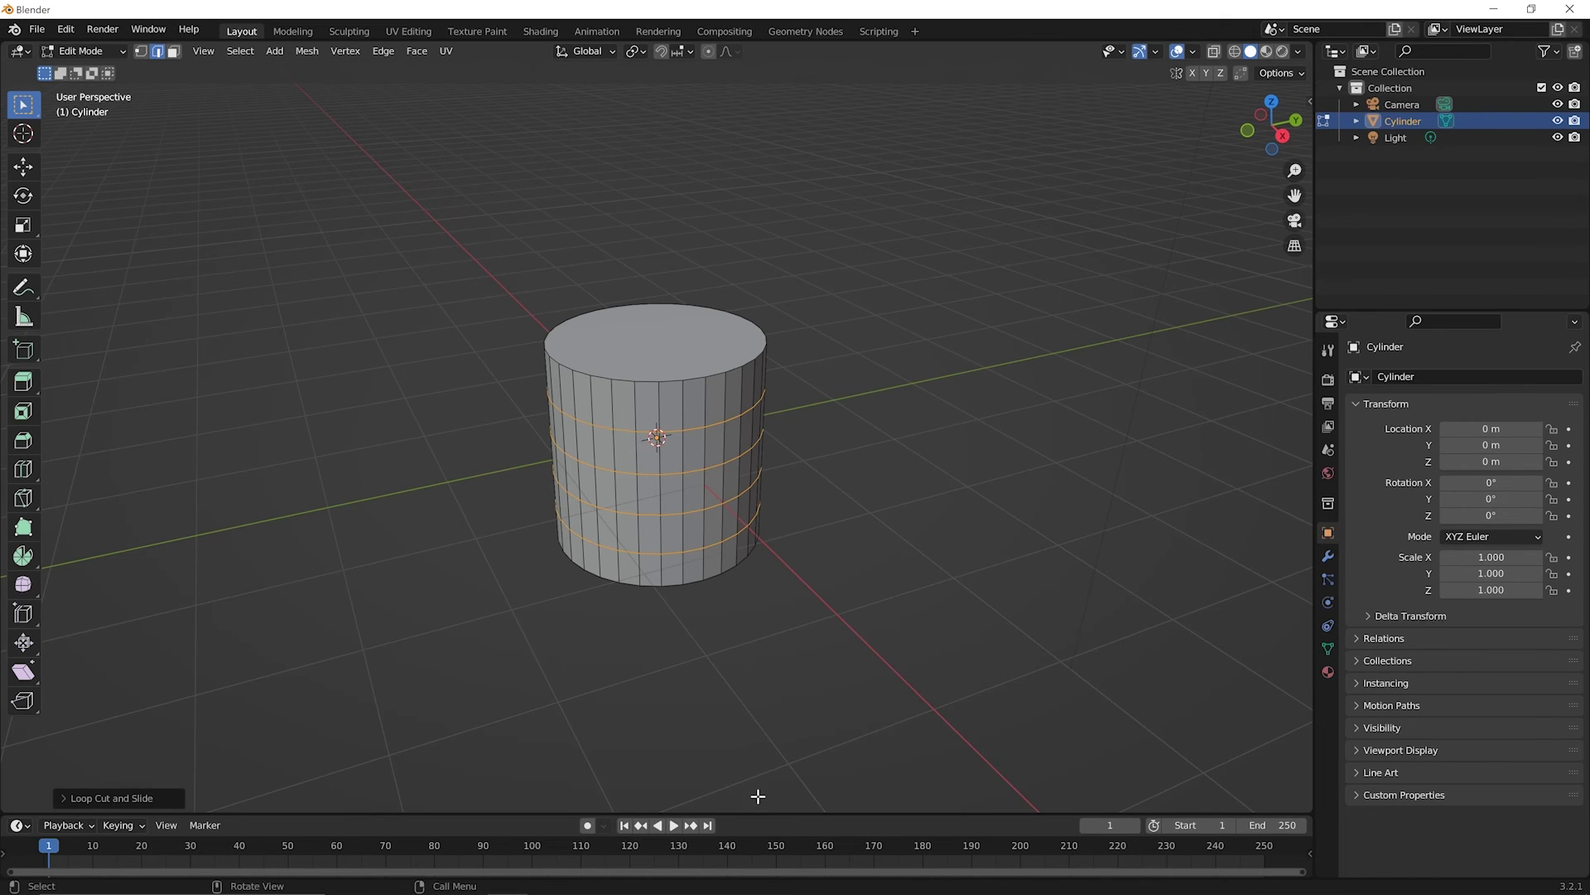
left_click(917, 654)
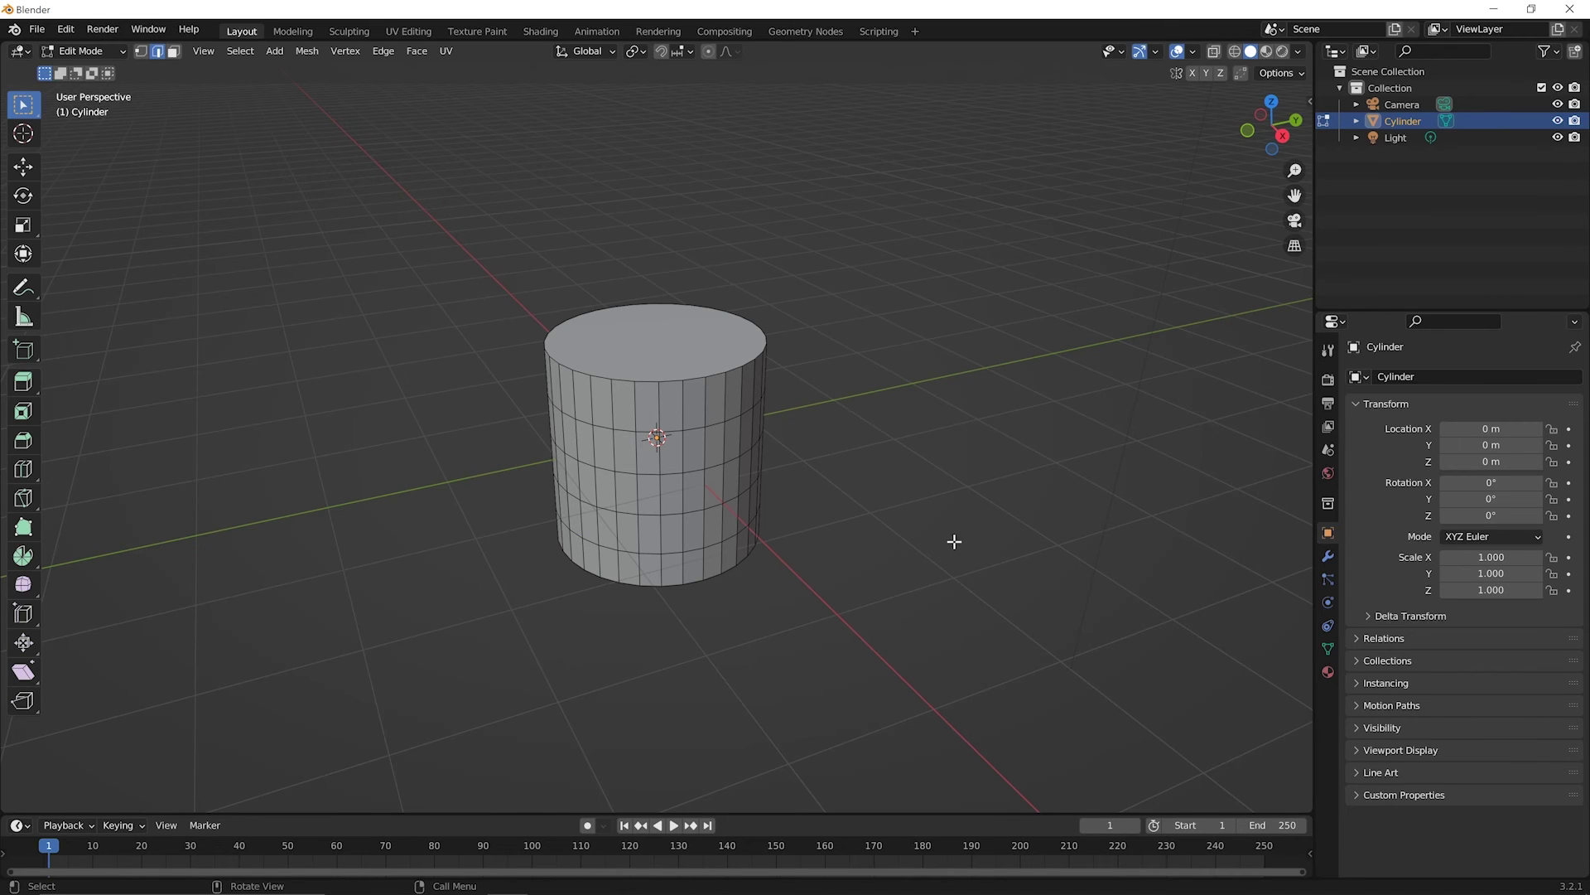
key("Tab")
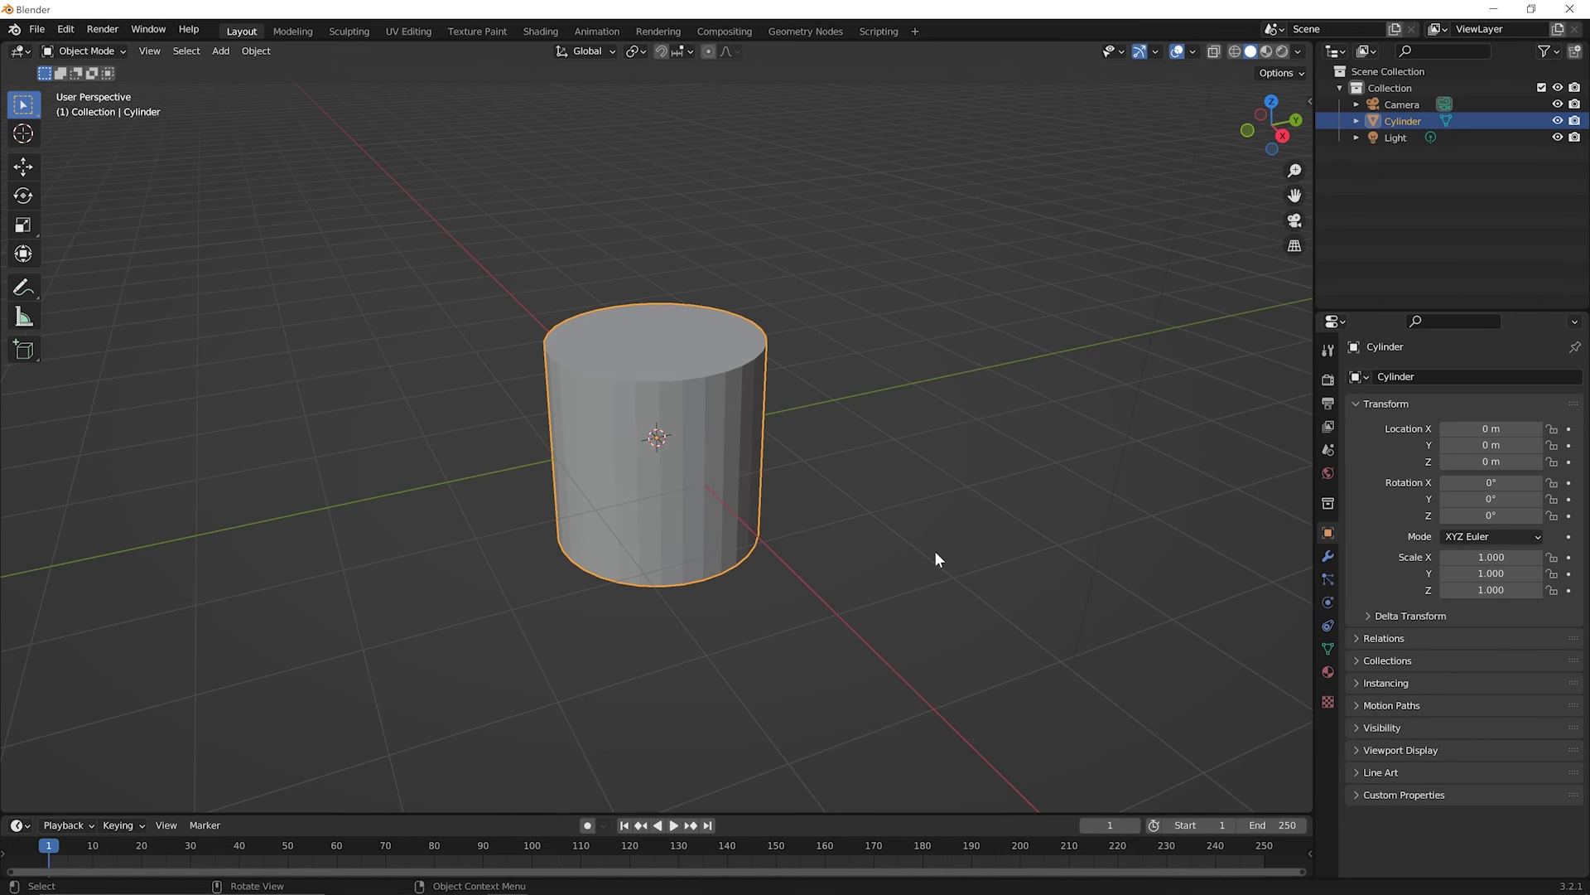
- Rotate the cylinder to X 33.4°, Y -20.3°, Z 13.9°, then re-enter Edit Mode
key("r")
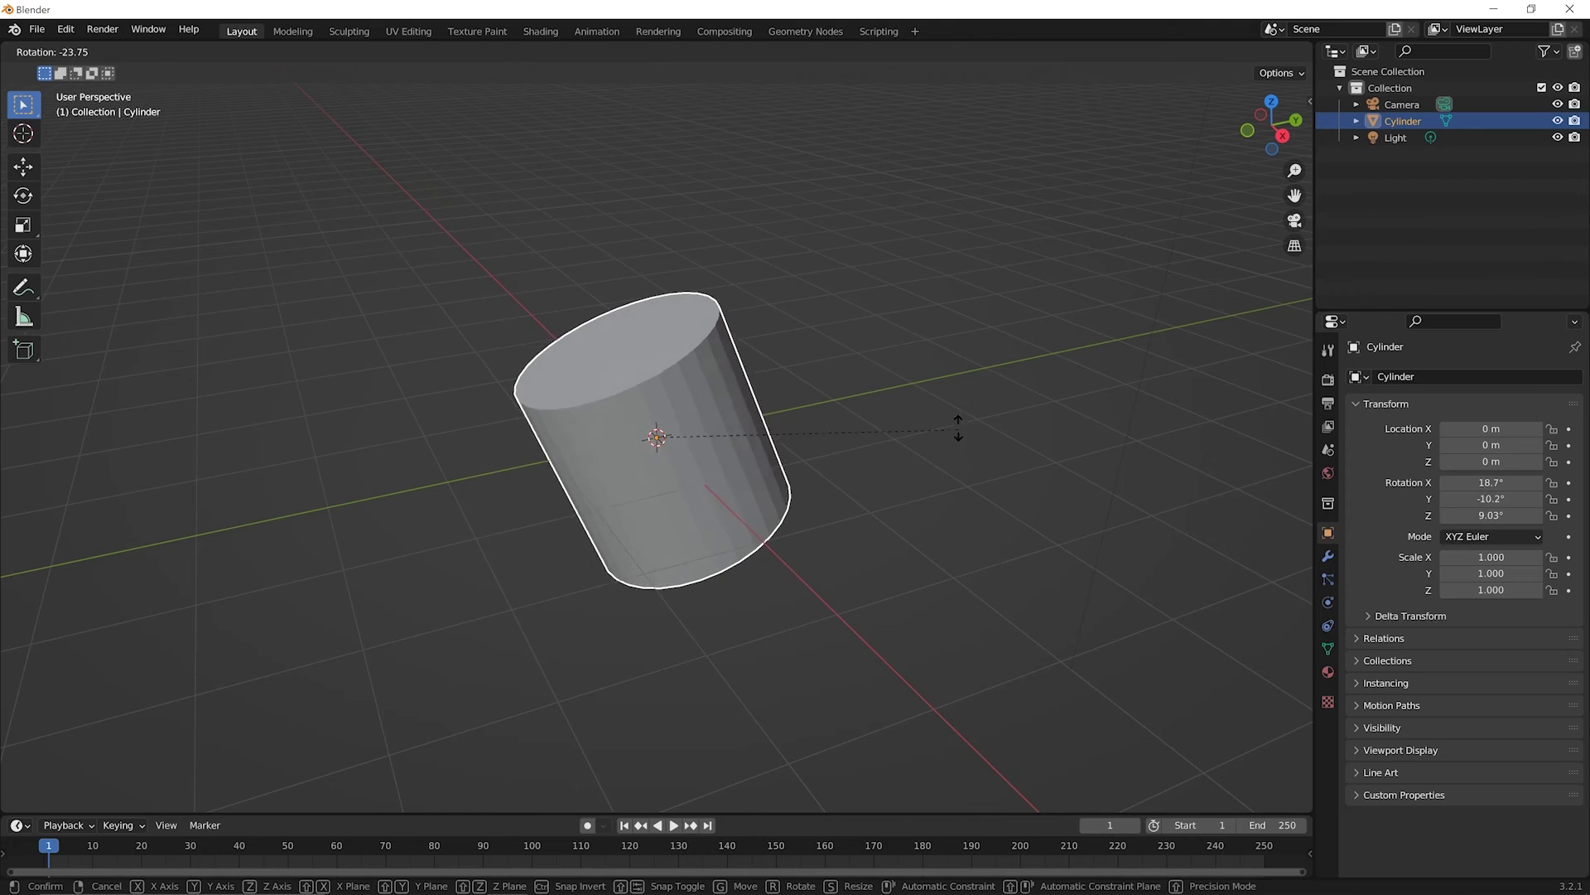
left_click(936, 338)
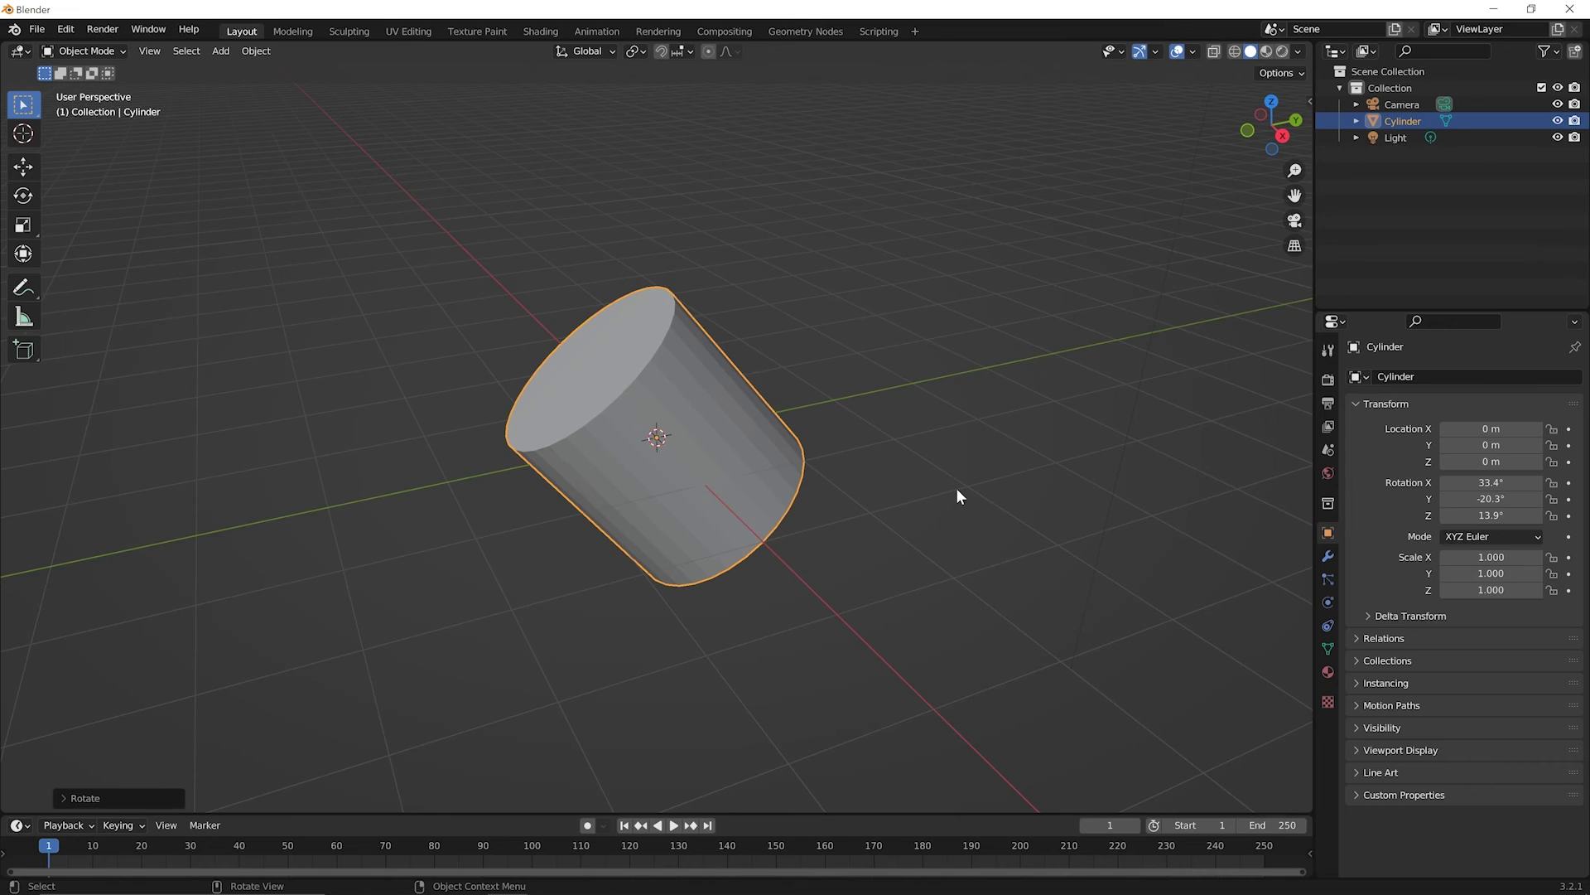
key("Tab")
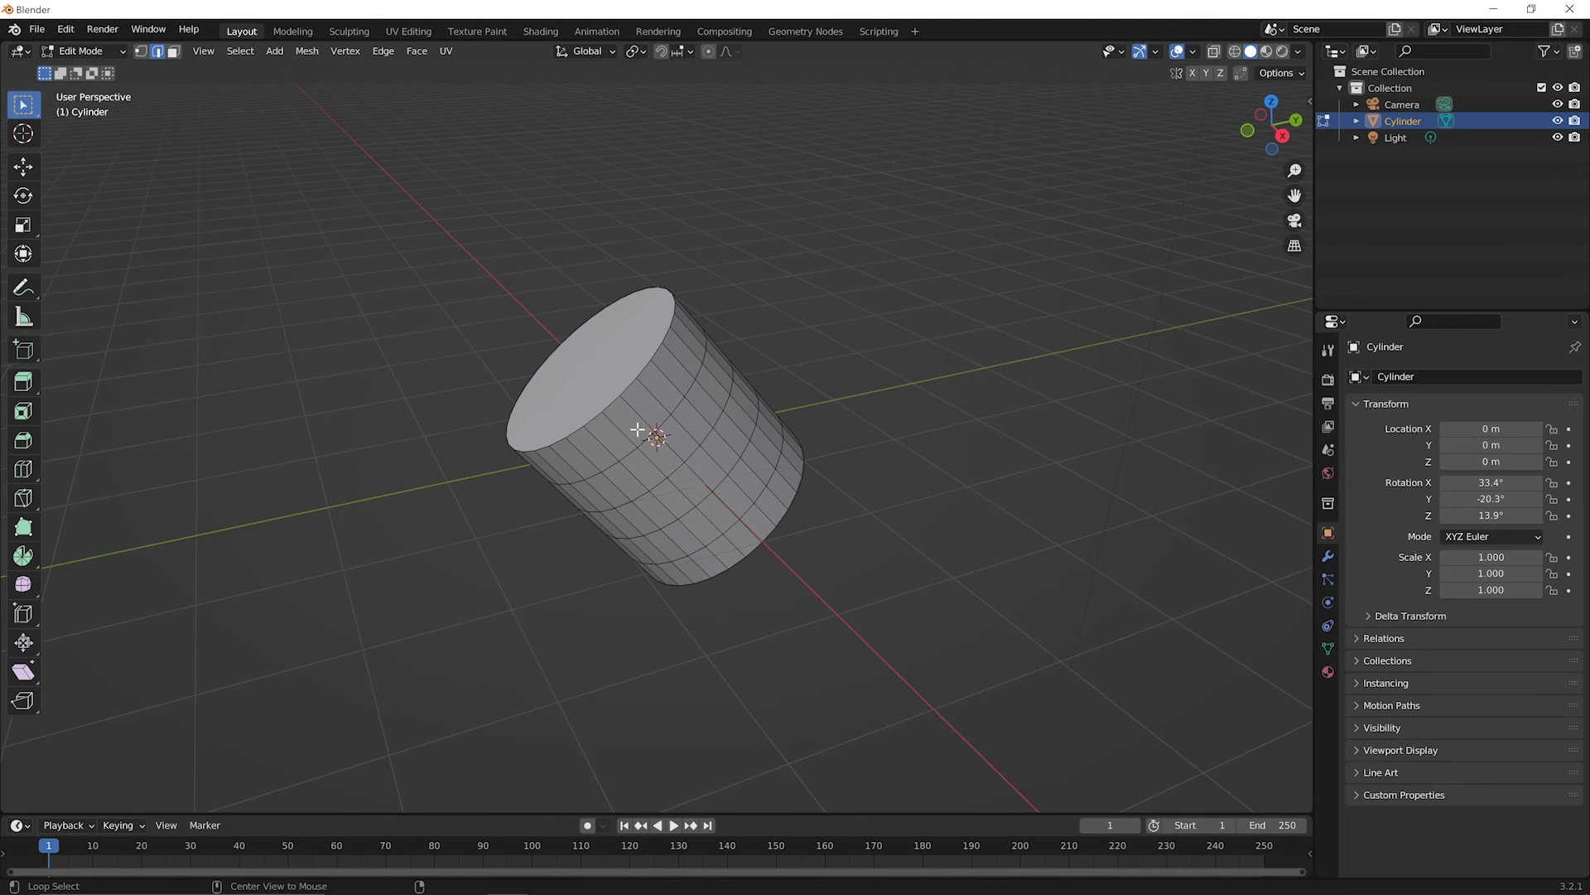
- Select an upper edge loop and move it along global Y, about 0.04035 m
left_click(689, 390, "alt")
key("g")
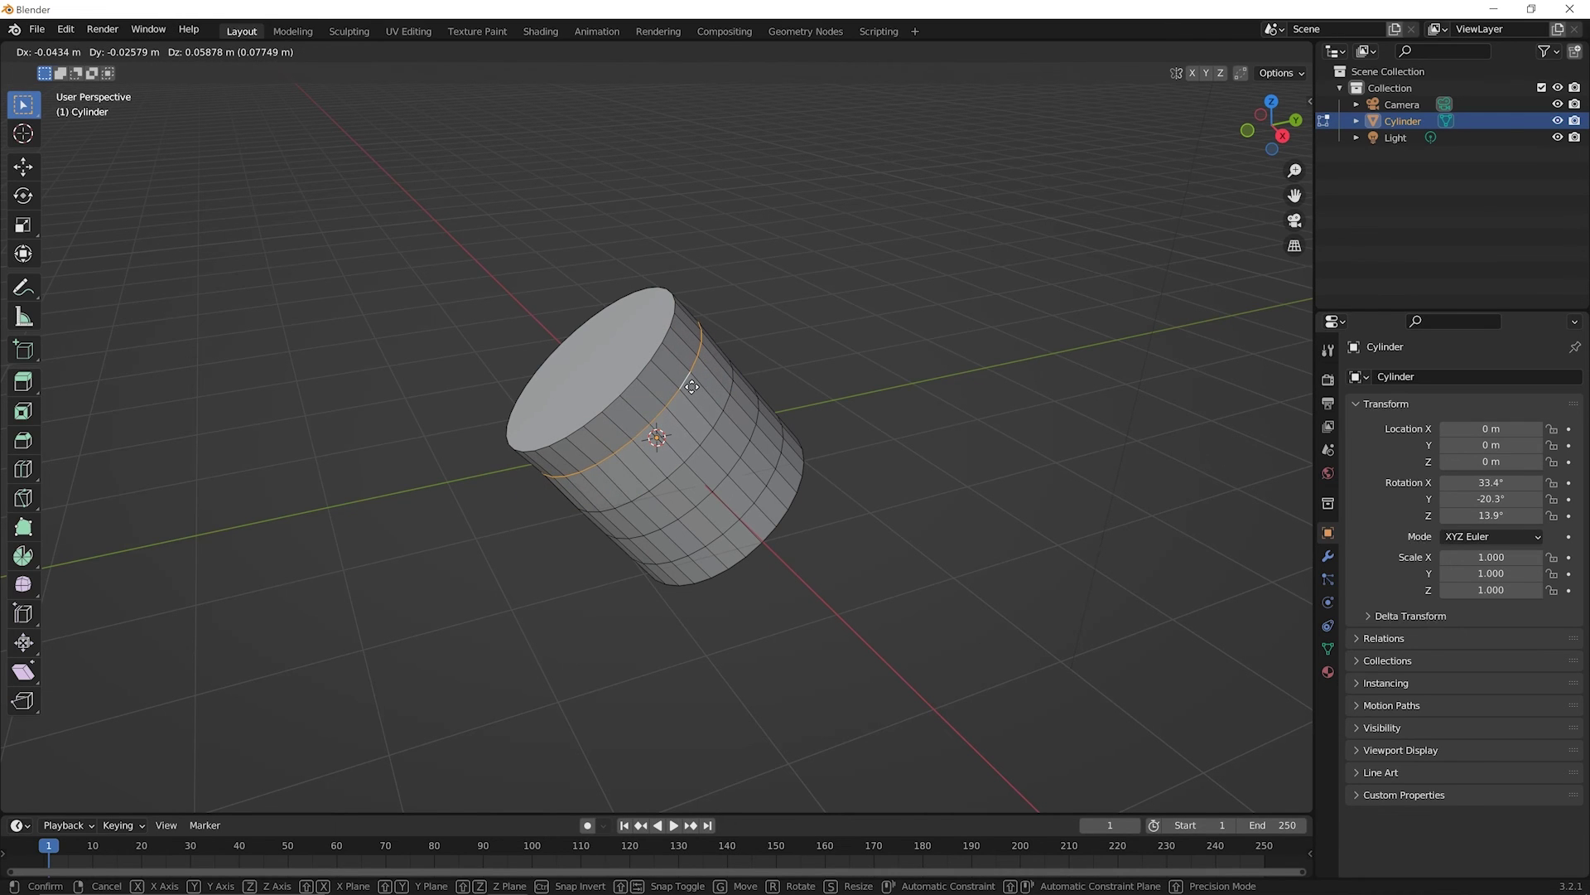
key("z")
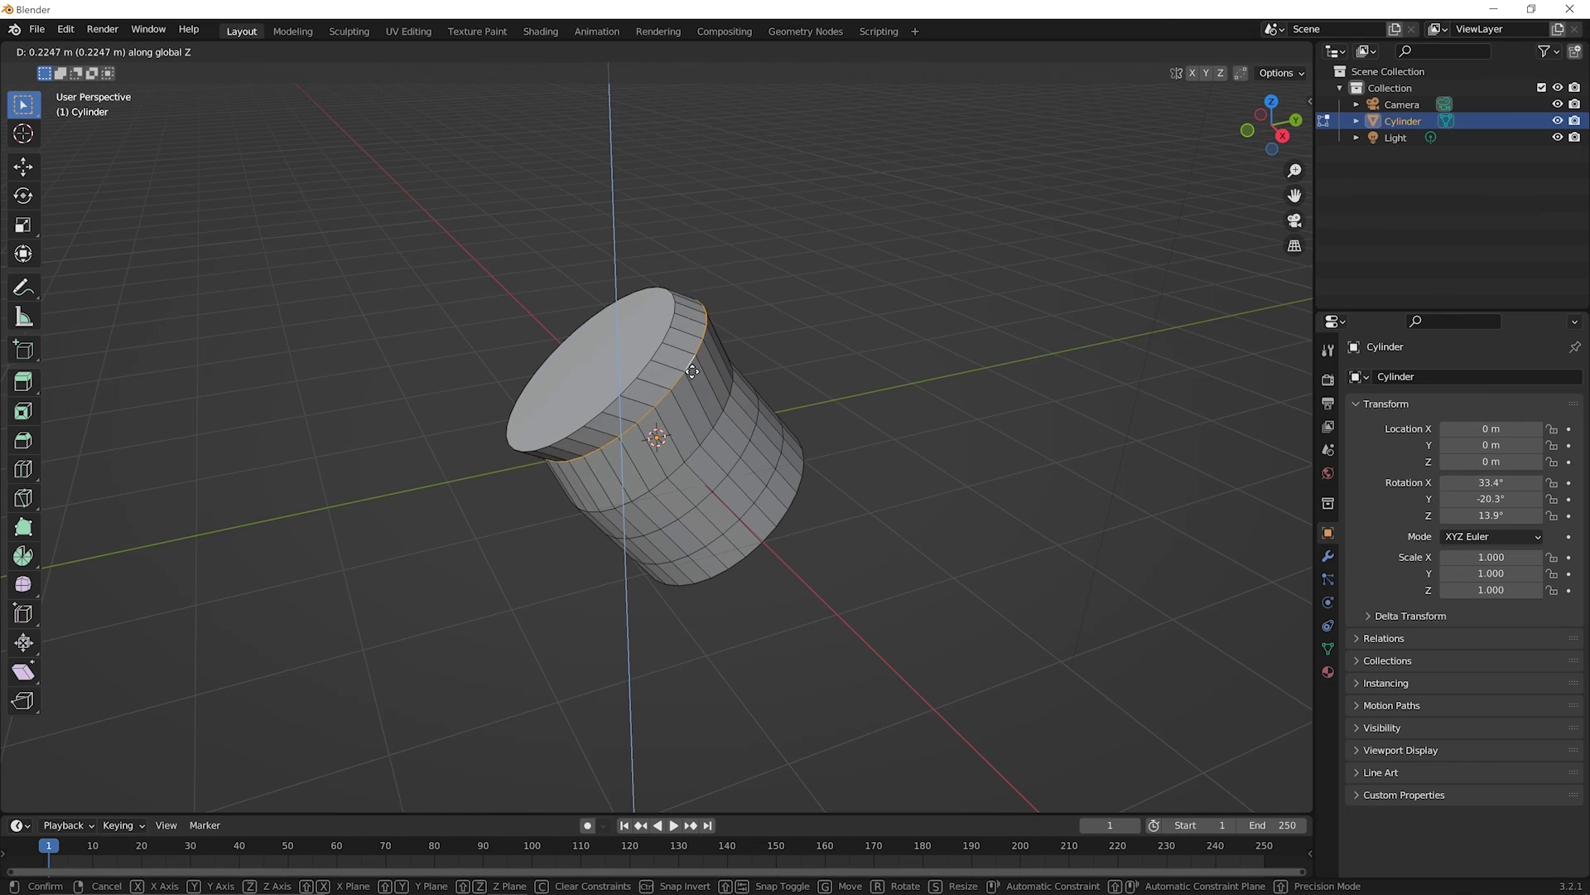
key("y")
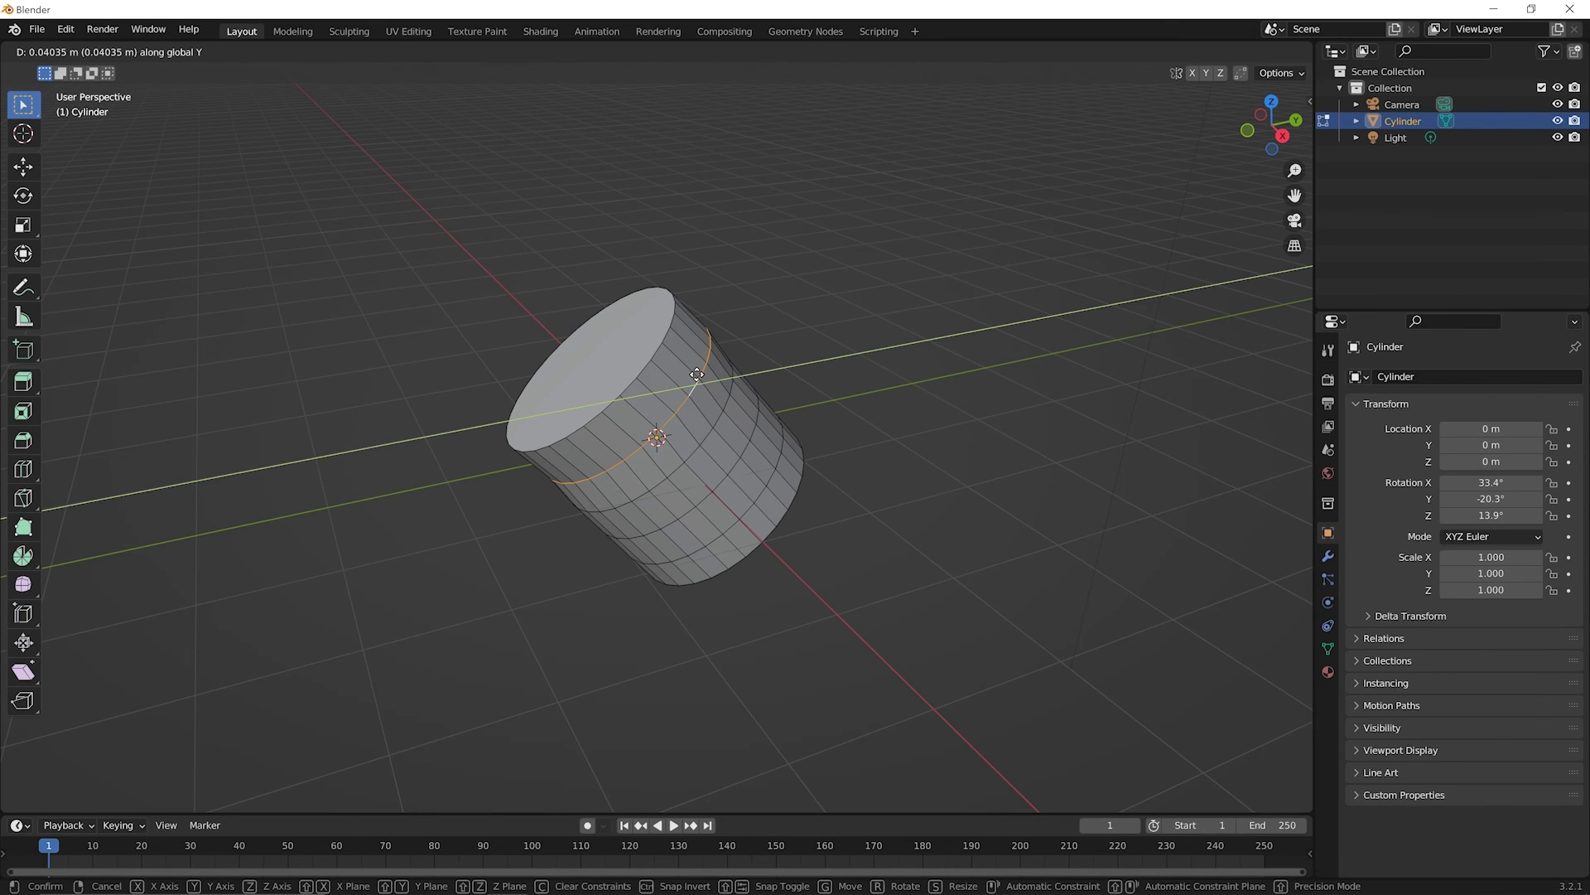
- Confirm the move, then edge-slide the loop up close to the top face
left_click(781, 408)
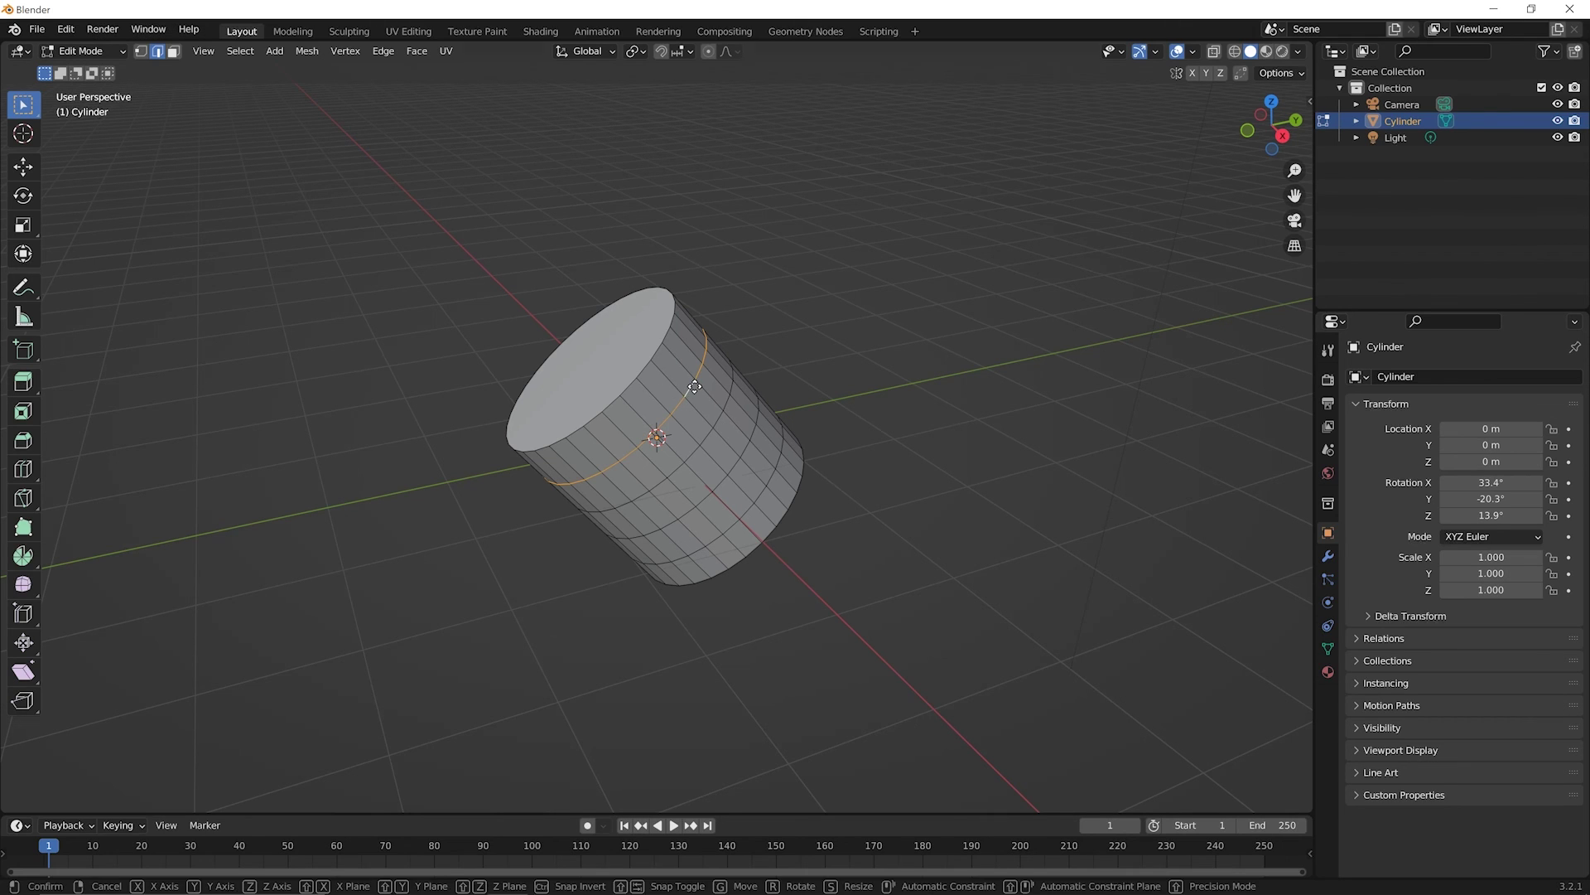
key("g")
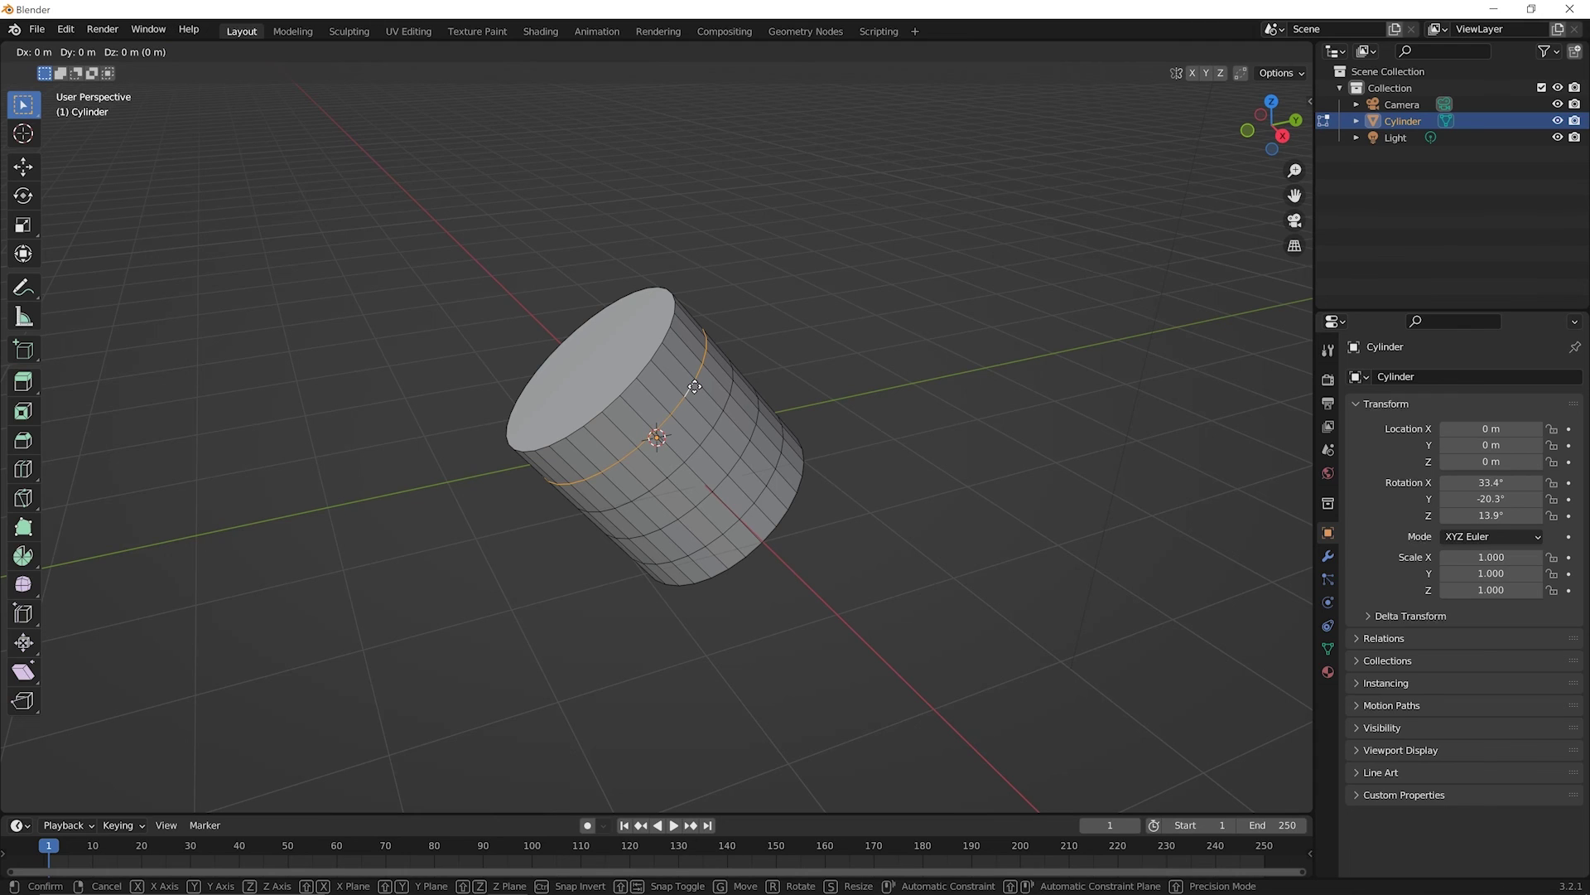
key("g")
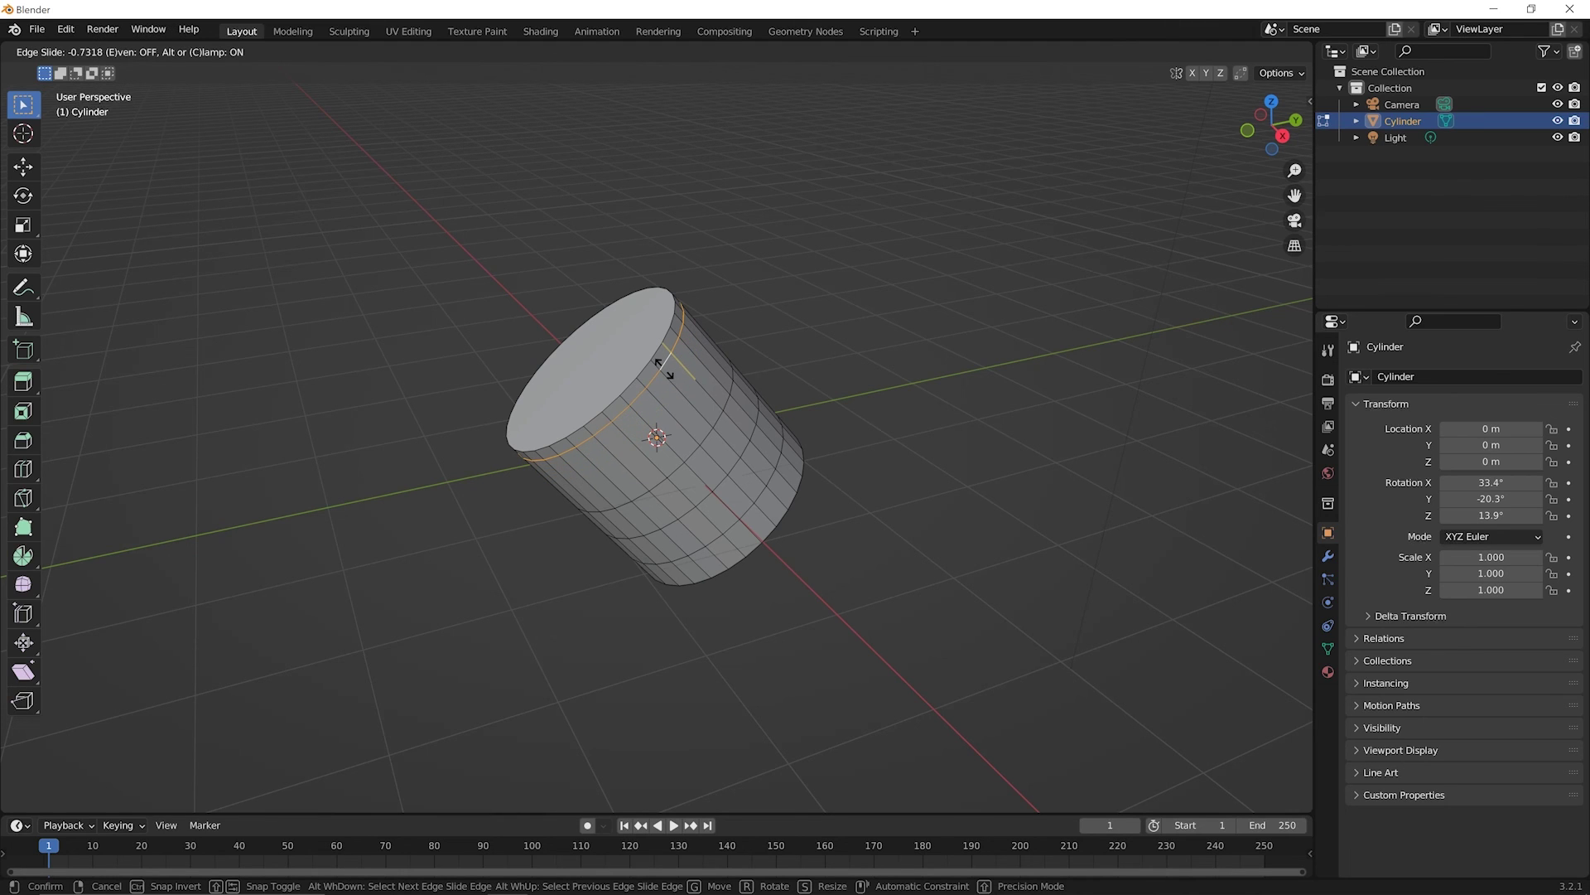
left_click(665, 368)
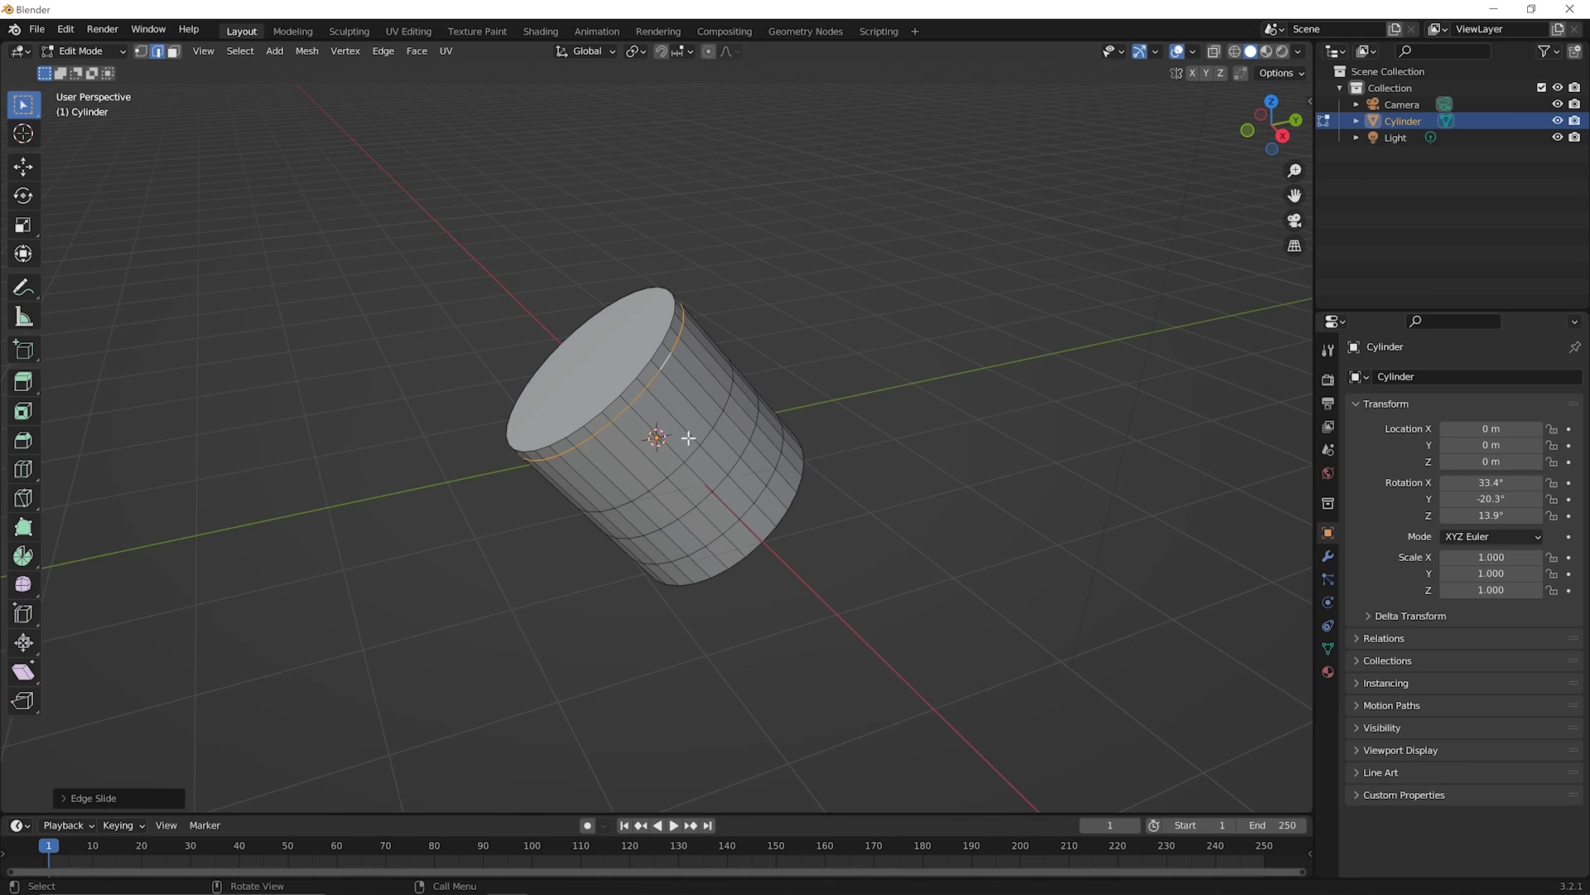
- Scale the near-top edge loop outward to 1.096 to flare the rim
key("s")
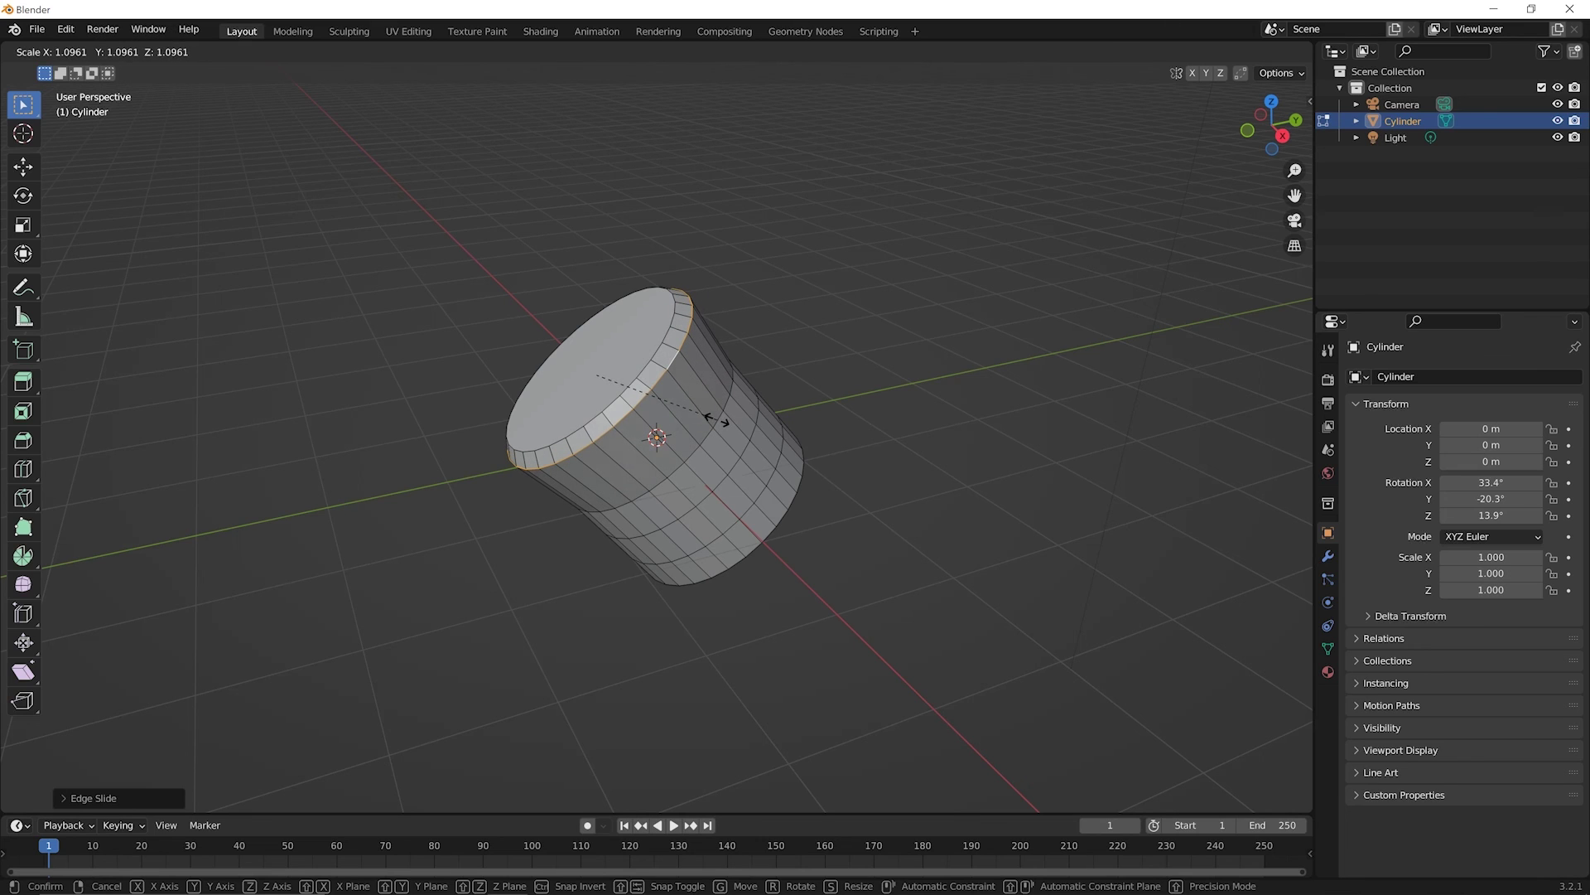
left_click(710, 418)
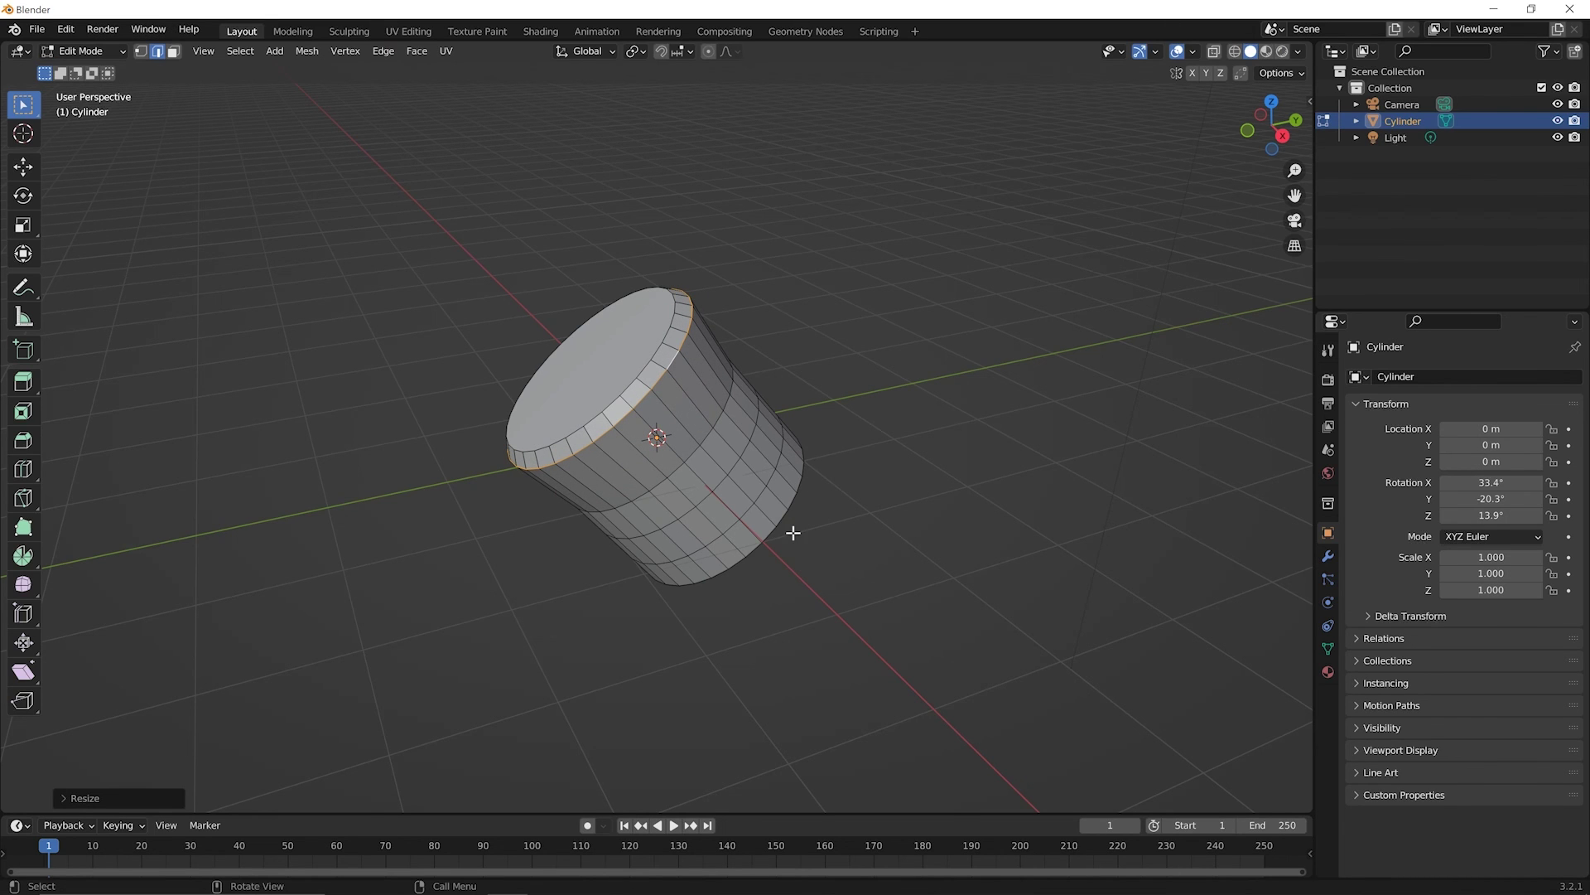